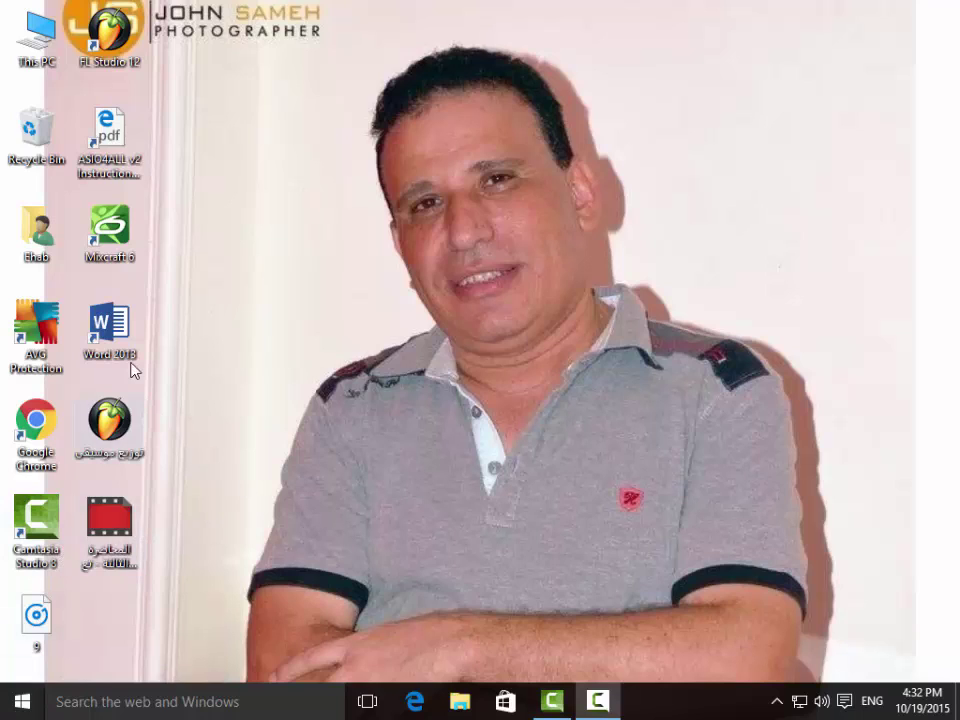
# Start Word 2013 with a blank document and go to the Open page of the File view.
pyautogui.doubleClick(108, 328)
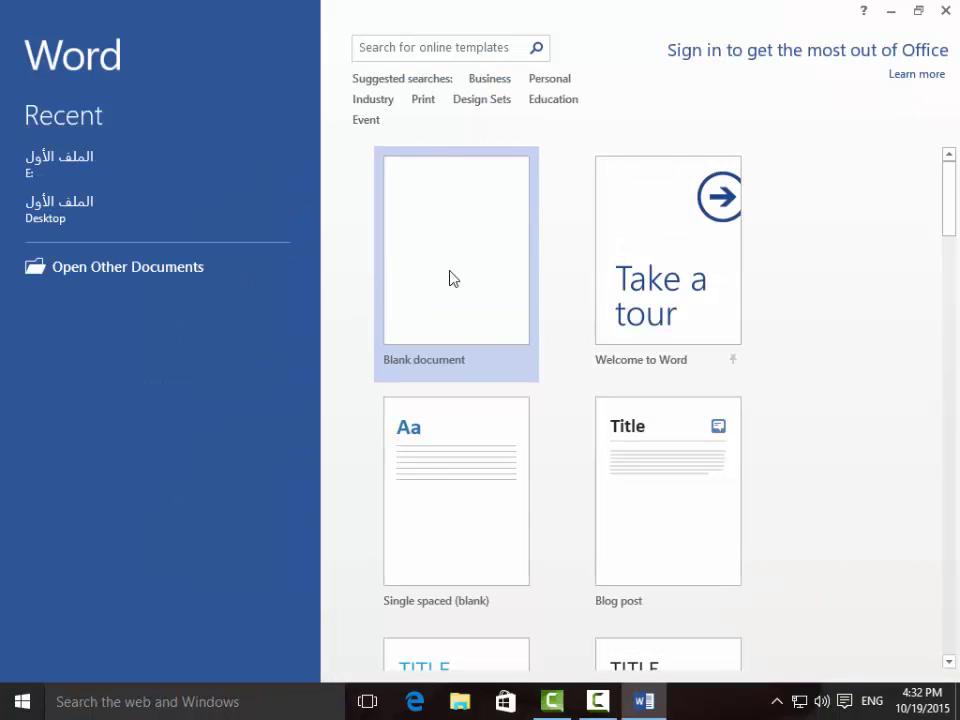
pyautogui.click(458, 268)
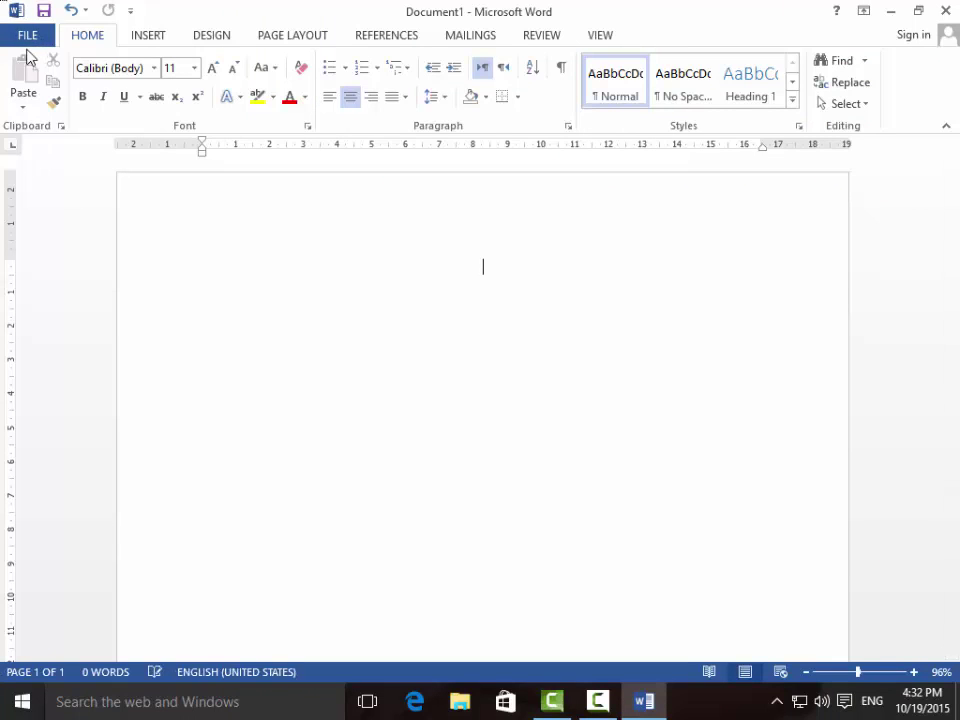
pyautogui.click(29, 38)
pyautogui.click(30, 50)
pyautogui.click(29, 40)
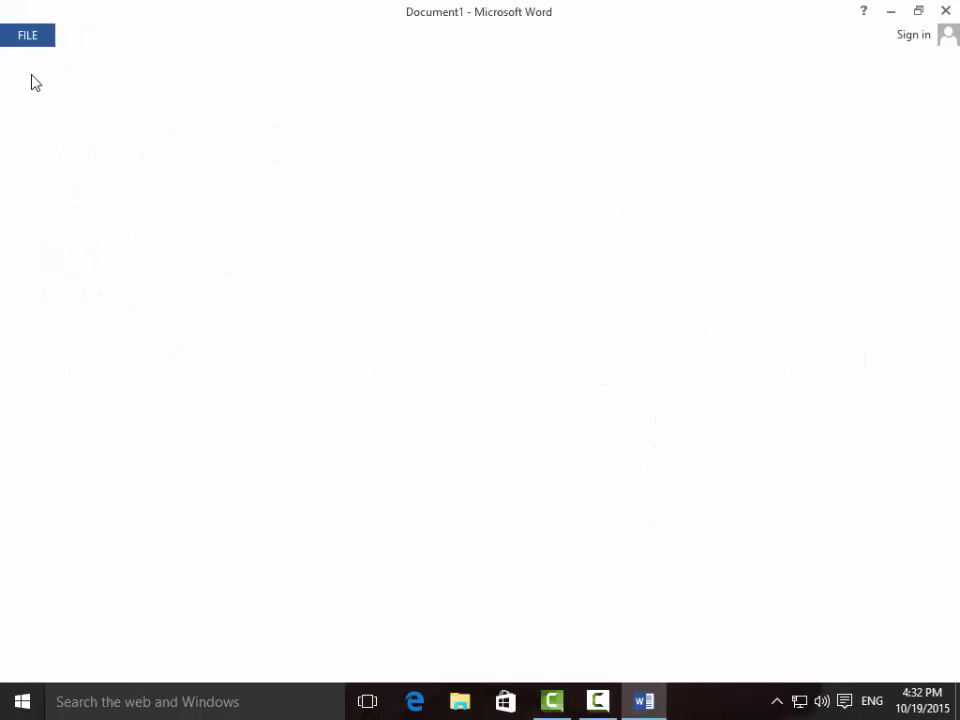
pyautogui.click(30, 35)
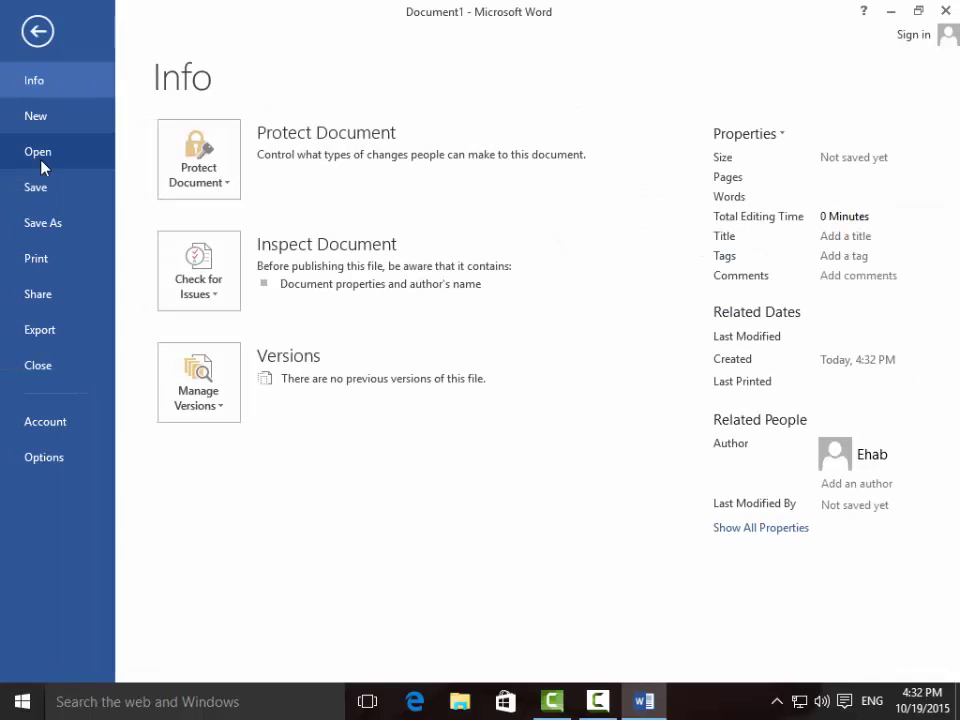
pyautogui.click(60, 153)
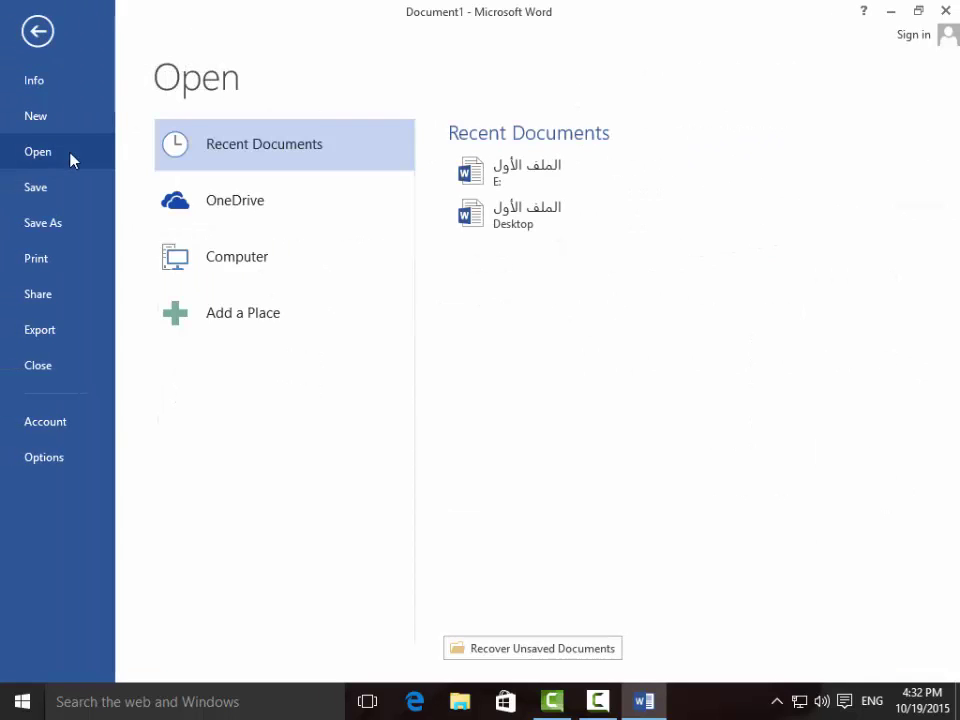
# Browse Local Disk (E:) on this computer and open the document الملف الأول.
pyautogui.doubleClick(257, 262)
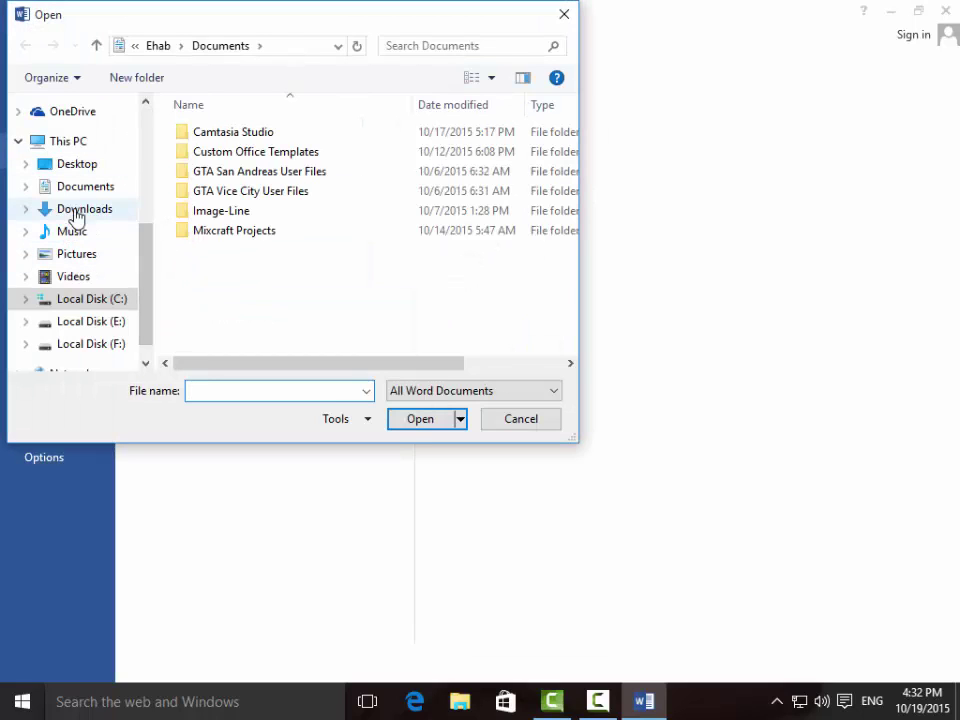
pyautogui.click(91, 322)
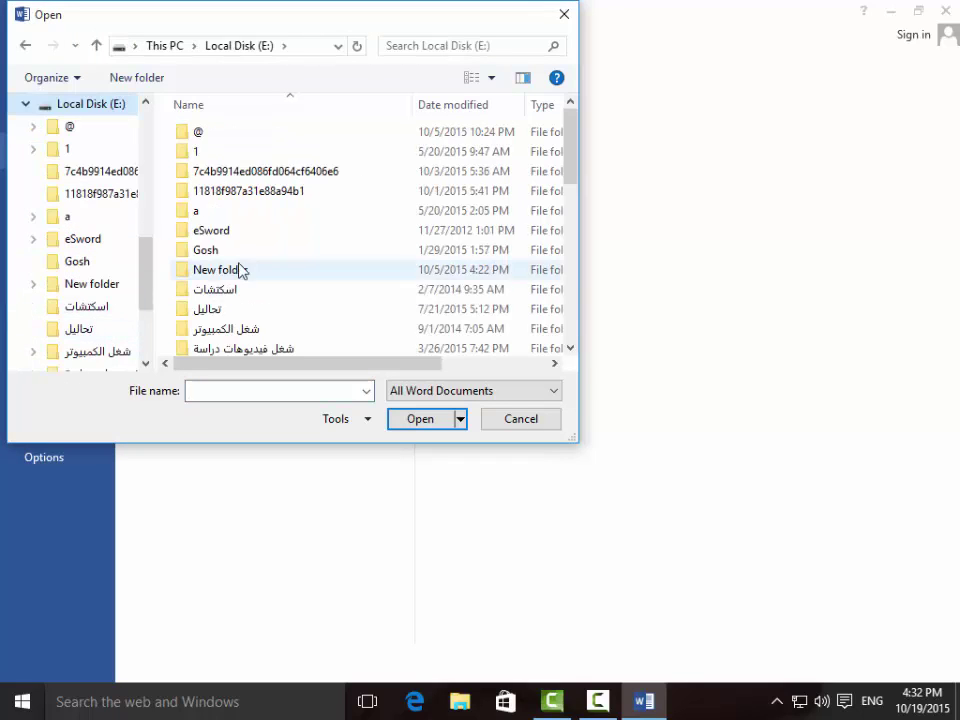
pyautogui.scroll(-2, 245, 272)
pyautogui.scroll(-1, 287, 296)
pyautogui.scroll(-1, 287, 305)
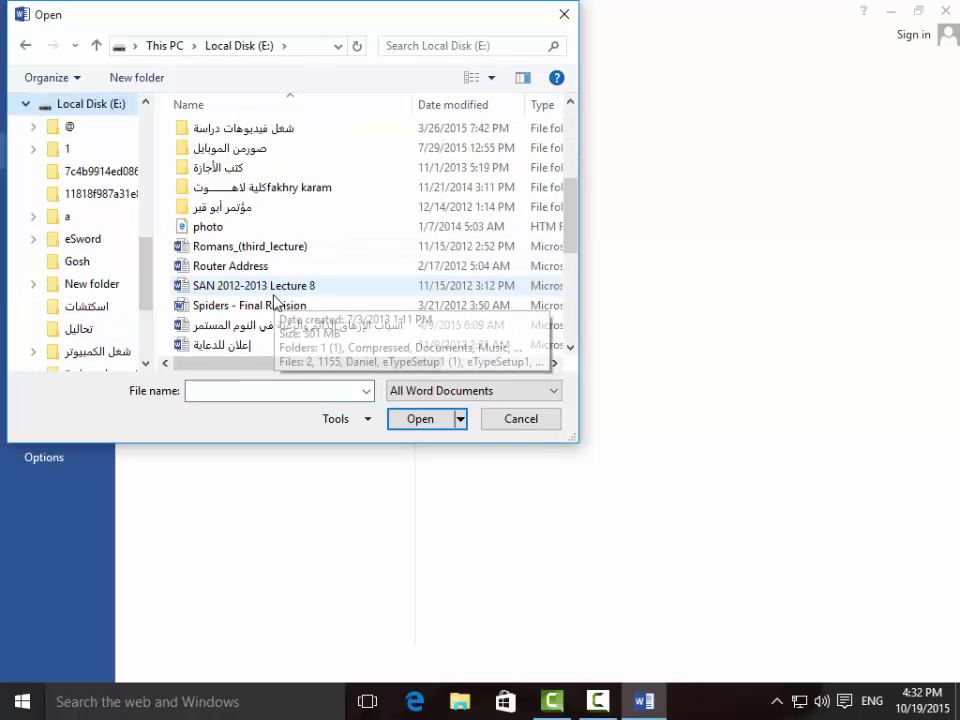
pyautogui.scroll(-2, 287, 330)
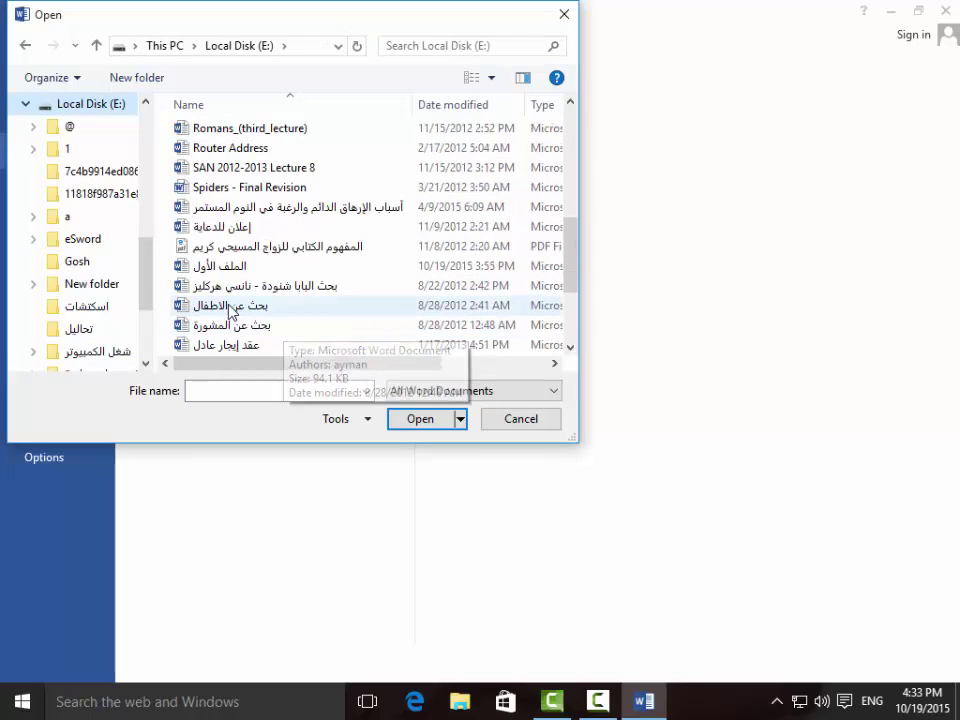
pyautogui.doubleClick(240, 266)
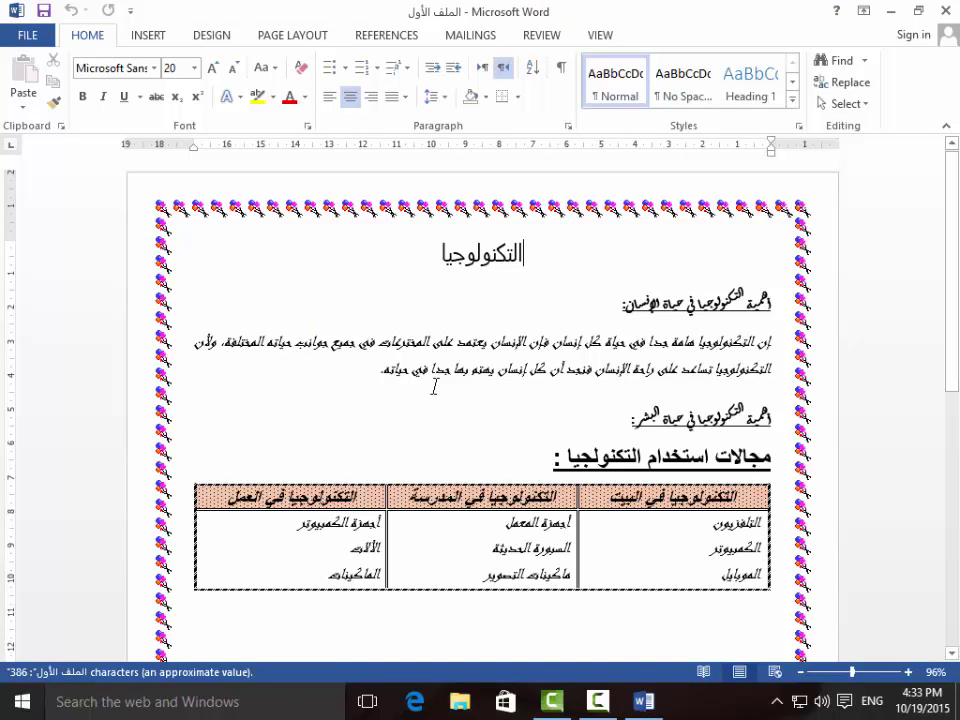
# Scroll through the document to review the page and its technology table.
pyautogui.scroll(-3, 437, 390)
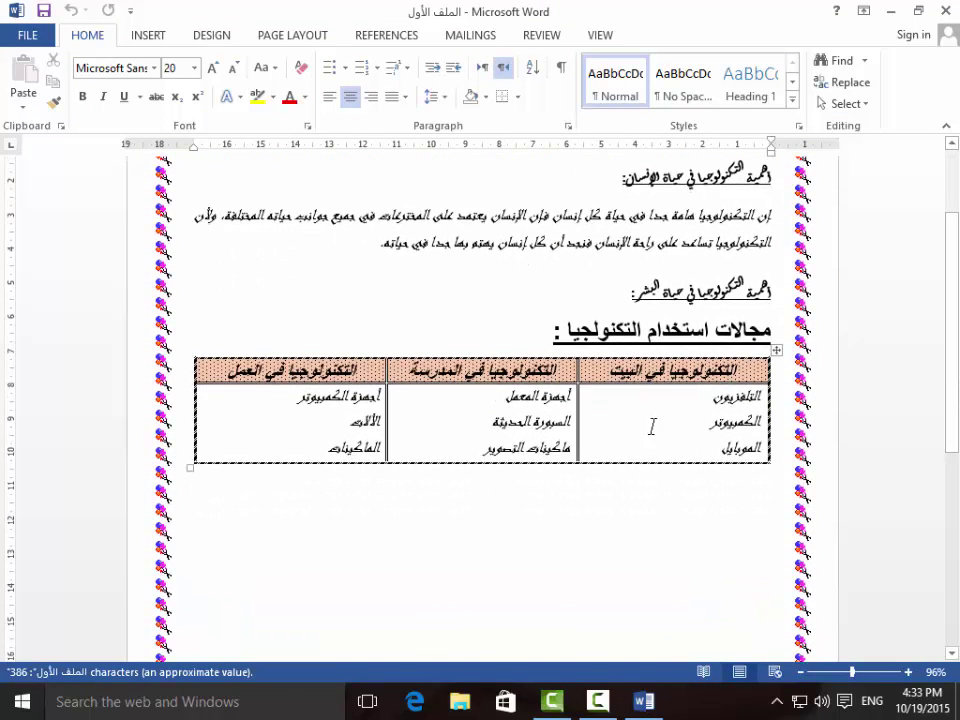
pyautogui.scroll(3, 356, 371)
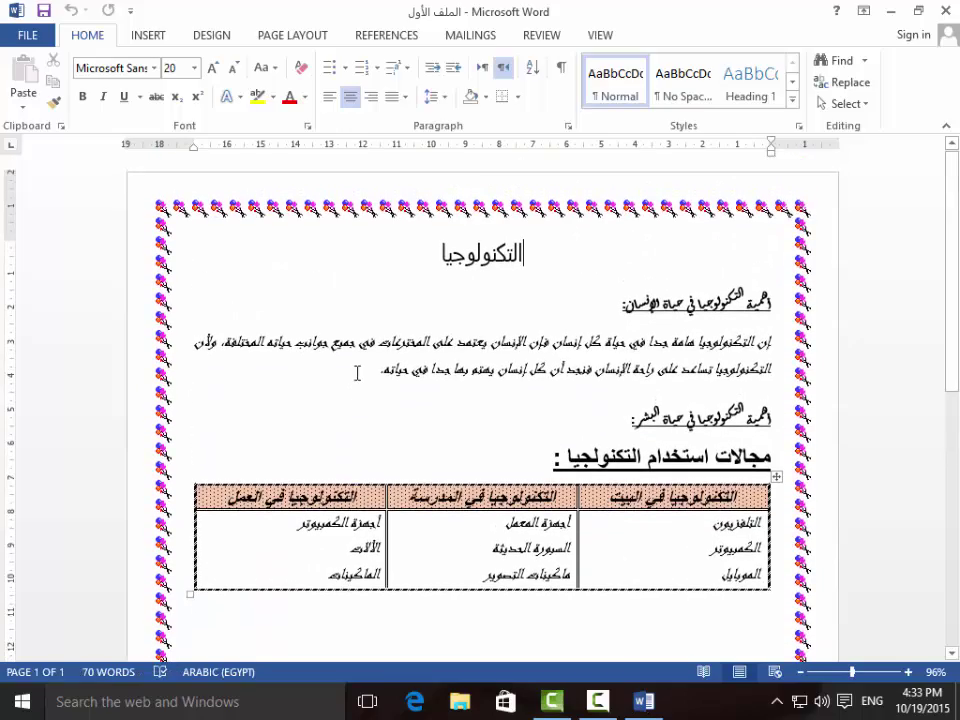
pyautogui.scroll(-1, 356, 371)
pyautogui.scroll(-3, 355, 371)
pyautogui.scroll(-4, 355, 371)
pyautogui.scroll(-3, 355, 371)
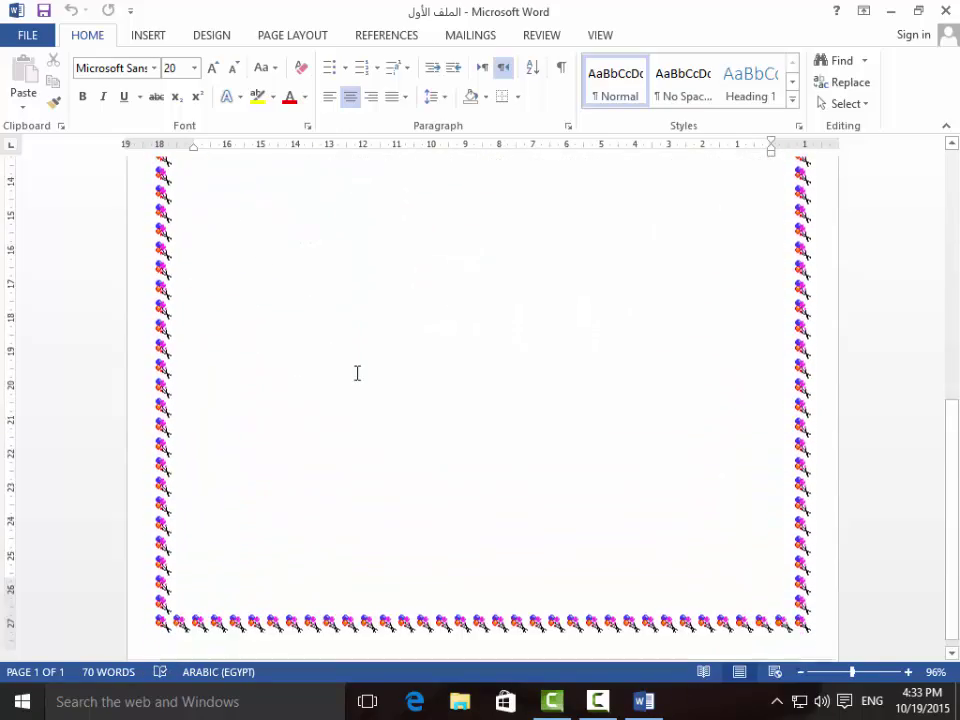
pyautogui.scroll(4, 355, 371)
pyautogui.scroll(5, 356, 372)
pyautogui.scroll(2, 356, 372)
pyautogui.scroll(1, 356, 372)
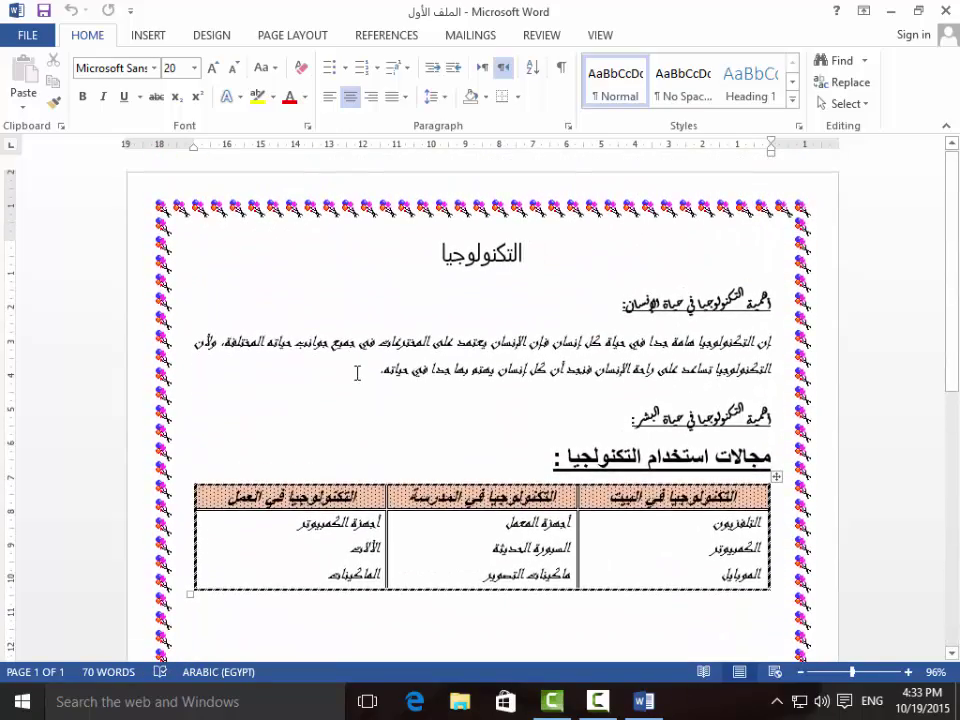
pyautogui.scroll(-1, 356, 372)
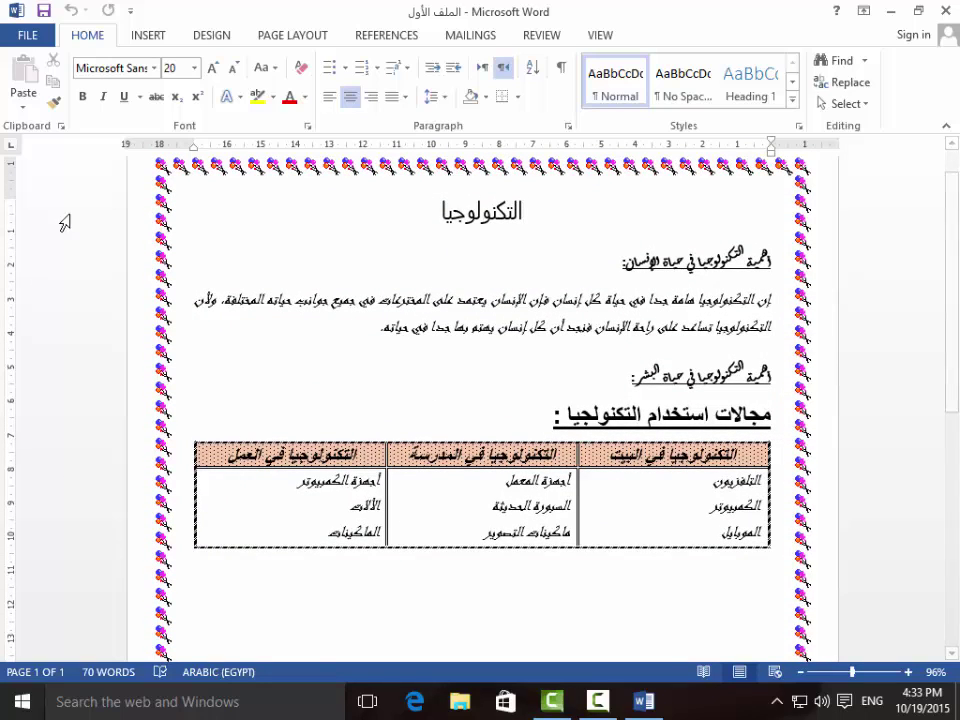
# With the INSERT tab showing, add new empty lines beneath the technology table.
pyautogui.click(148, 38)
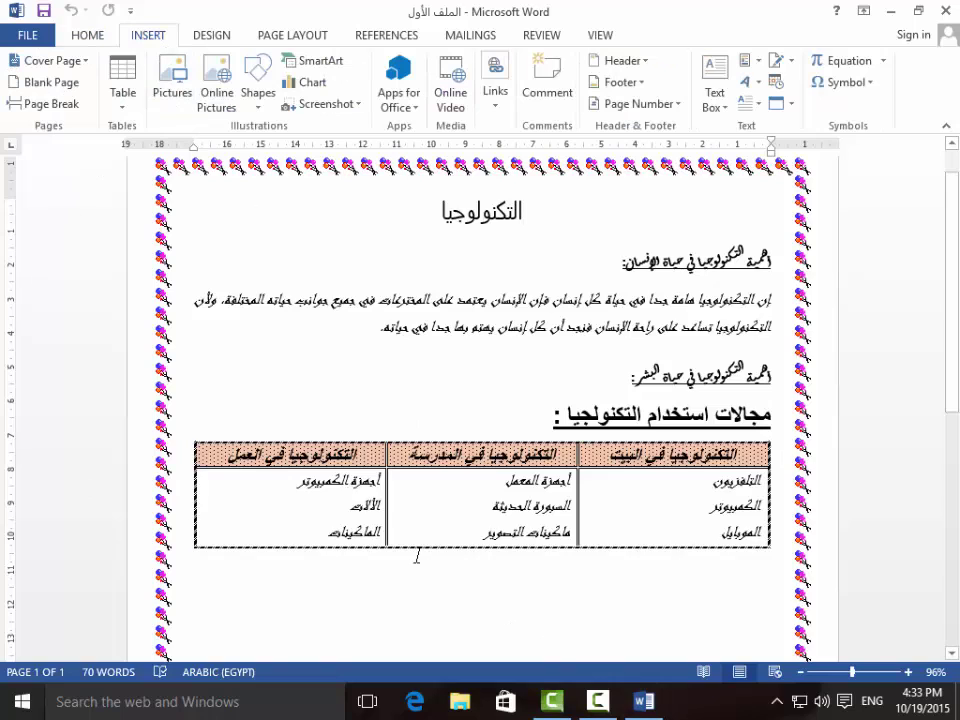
pyautogui.scroll(-1, 418, 555)
pyautogui.scroll(-1, 418, 555)
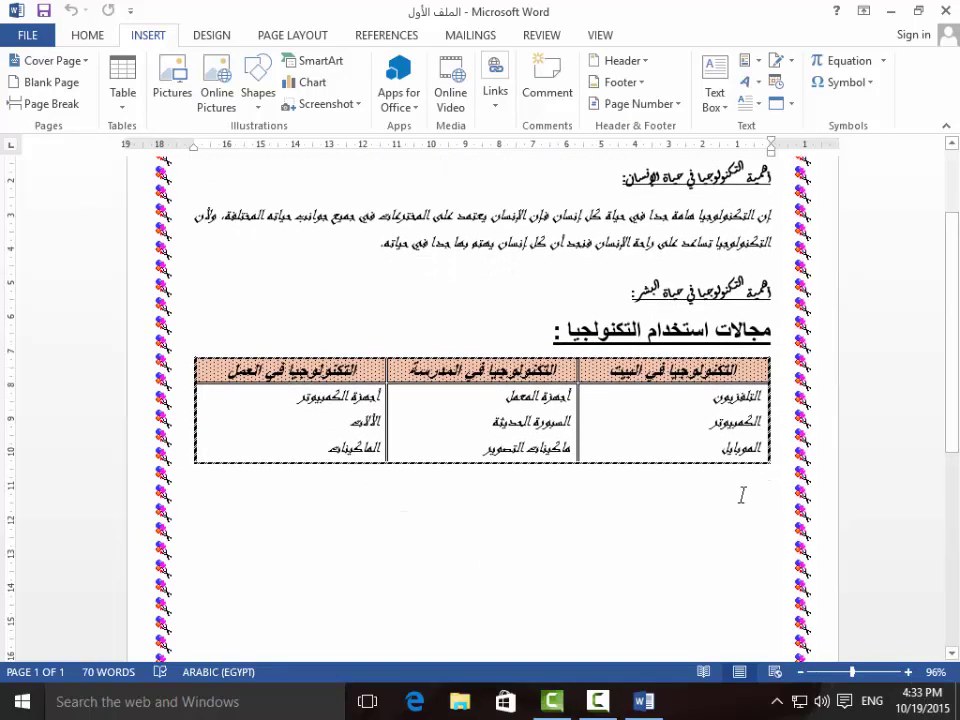
pyautogui.press('Return')
pyautogui.hotkey('alt', 'shift')
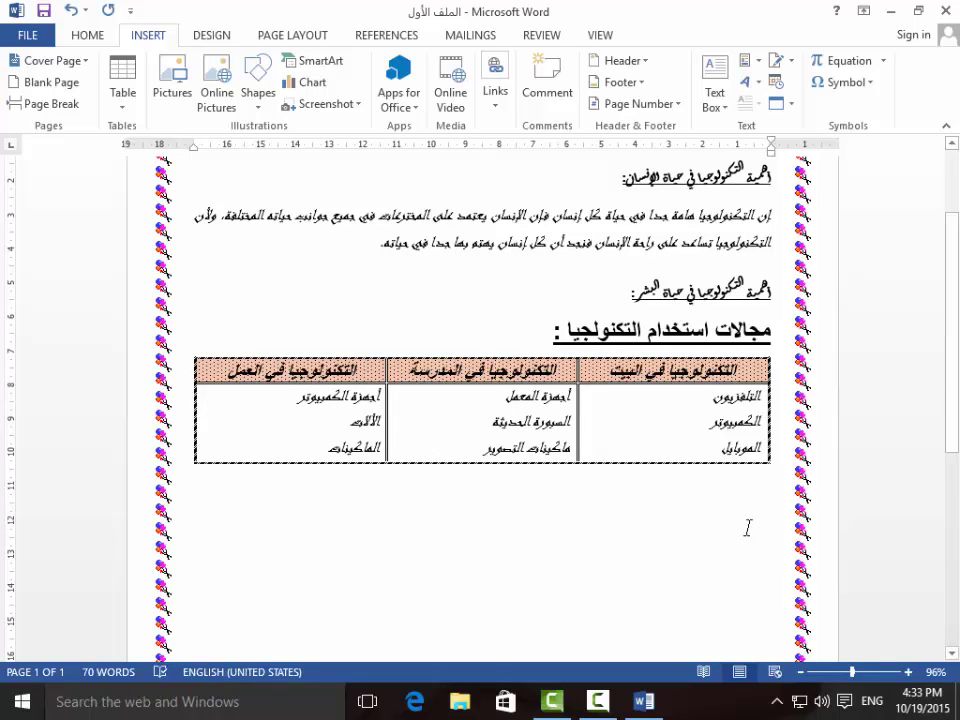
pyautogui.scroll(-1, 747, 528)
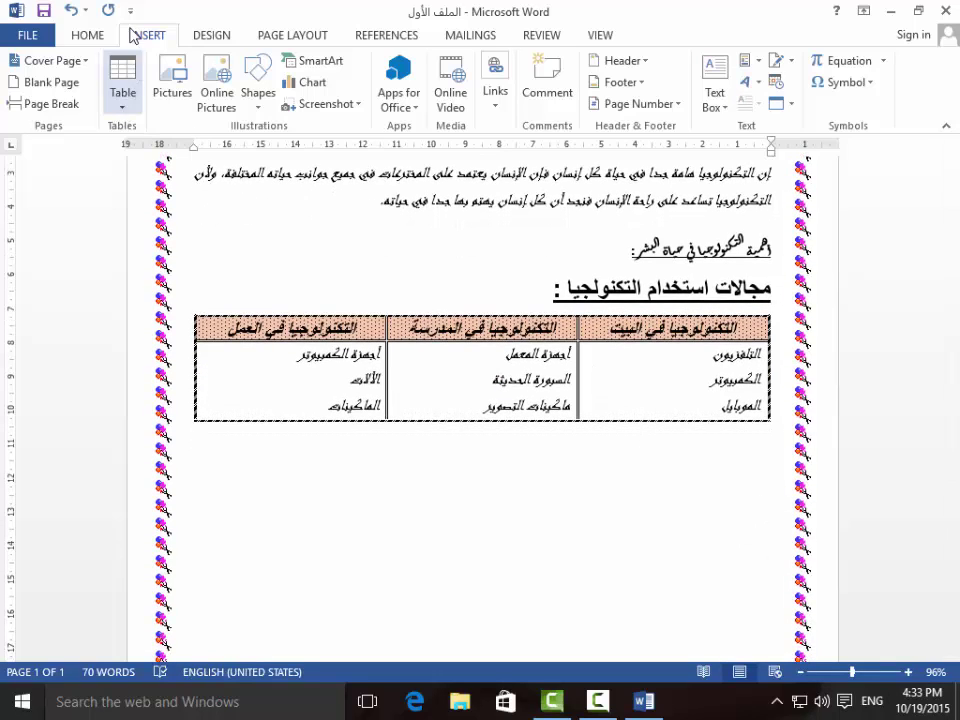
# Insert the picture Disney_Princess_Coloring_Game from Saved Pictures below the table.
pyautogui.click(89, 37)
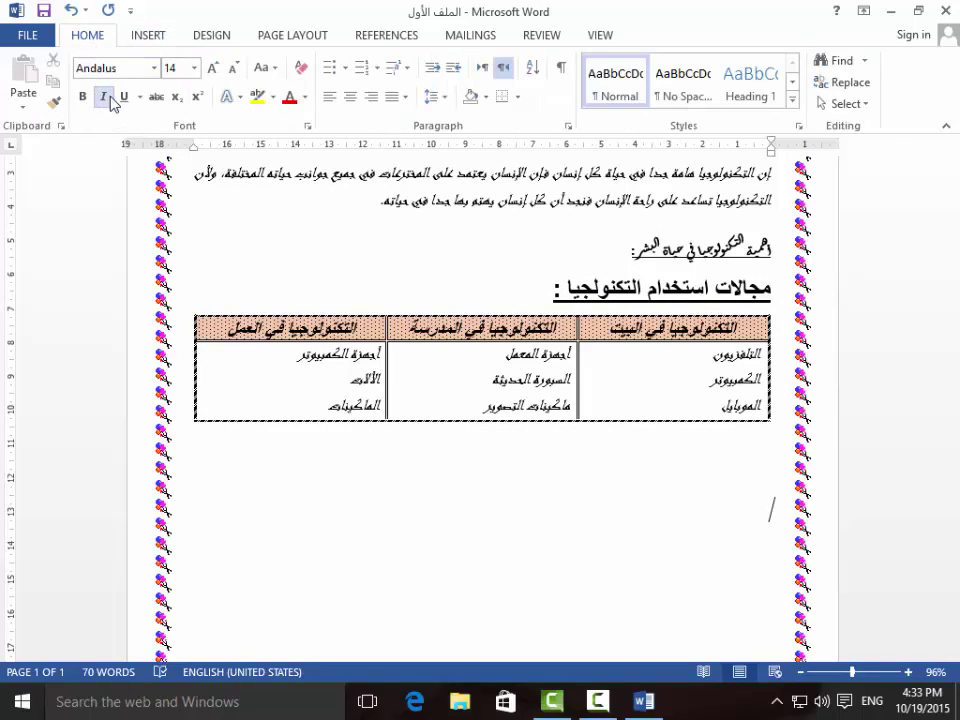
pyautogui.click(148, 36)
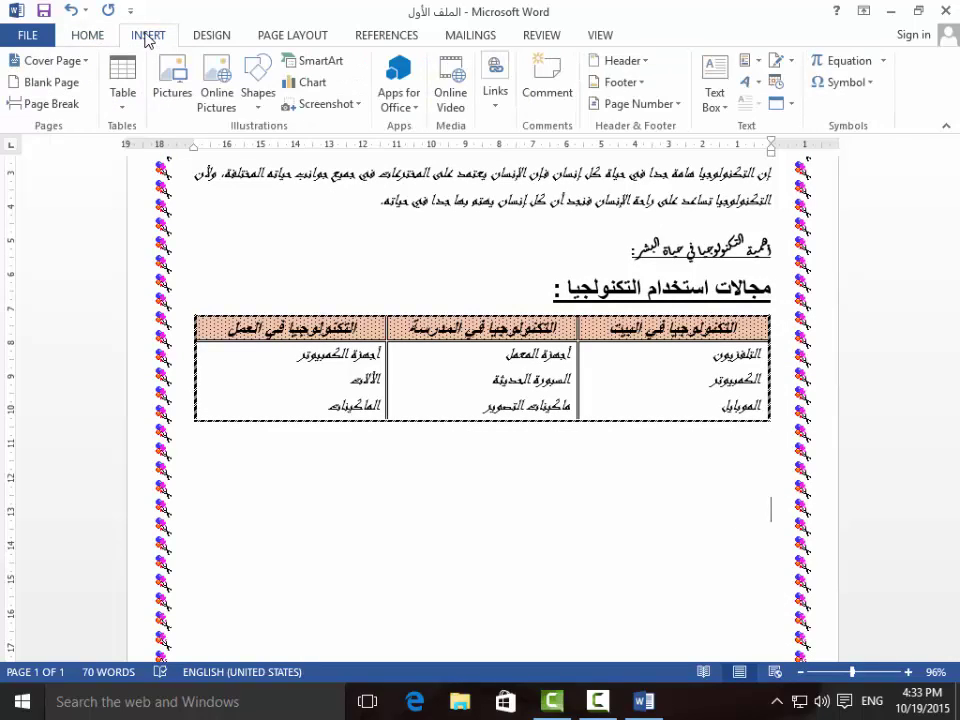
pyautogui.click(172, 85)
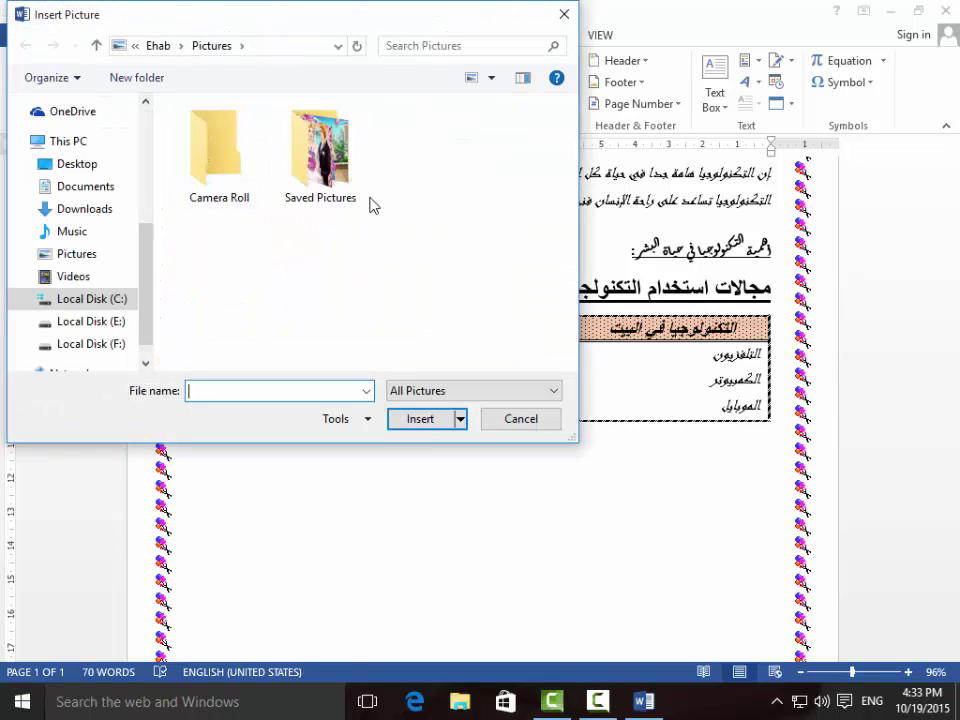
pyautogui.moveTo(77, 254)
pyautogui.doubleClick(320, 160)
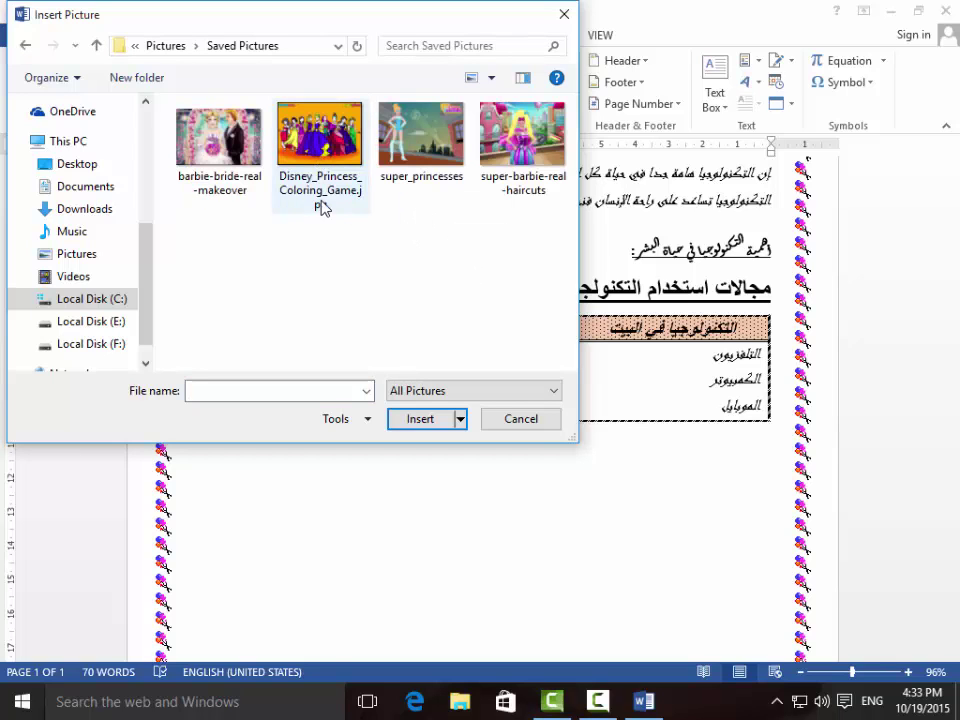
pyautogui.doubleClick(315, 133)
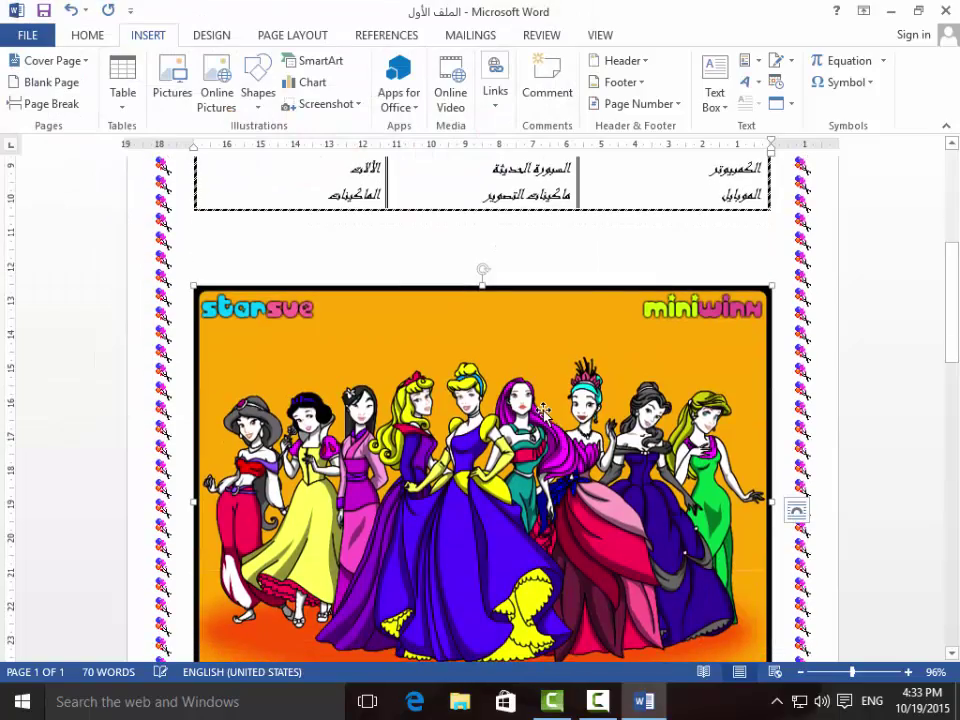
# Scroll until the 12.74 × 17 cm princess picture is fully visible and bring up its Layout Options.
pyautogui.scroll(-5, 548, 418)
pyautogui.scroll(-2, 548, 418)
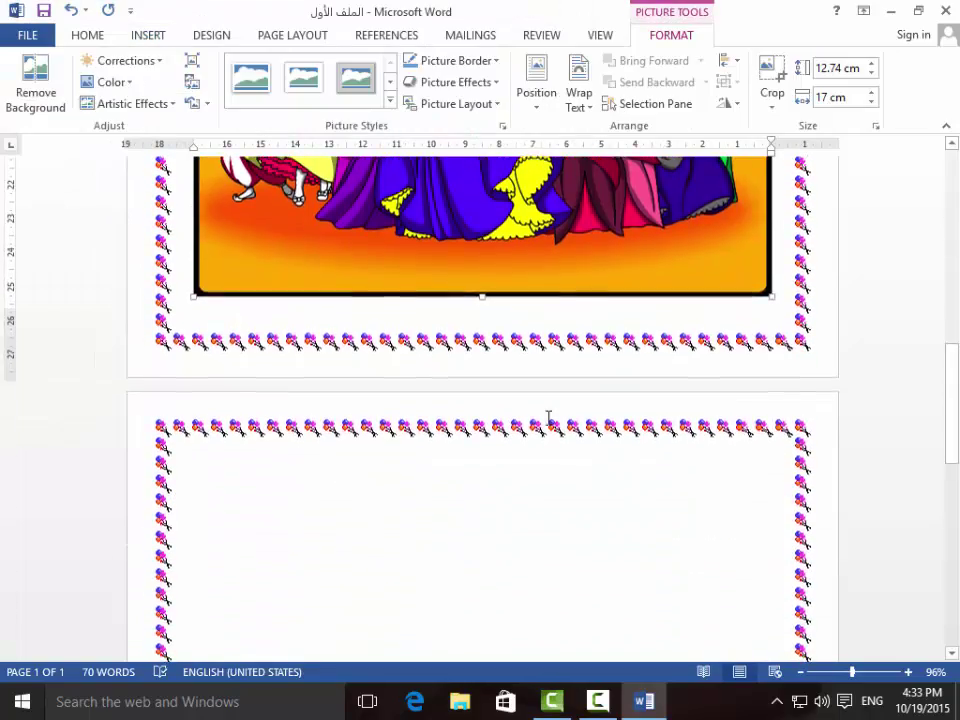
pyautogui.scroll(4, 545, 410)
pyautogui.scroll(3, 540, 400)
pyautogui.scroll(-1, 540, 398)
pyautogui.scroll(-1, 538, 397)
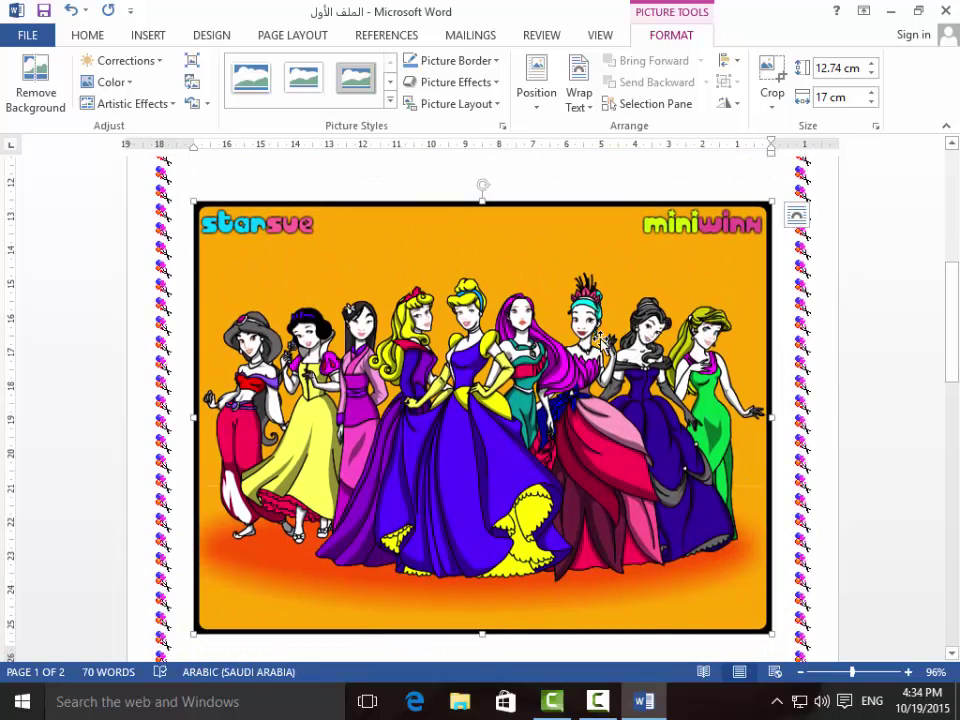
pyautogui.click(801, 220)
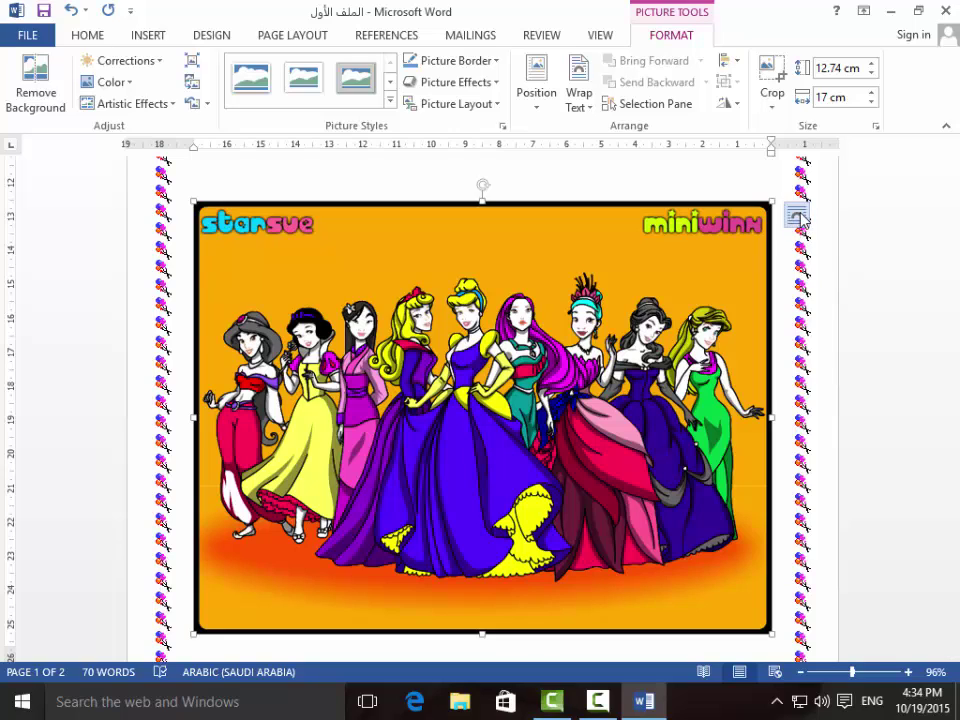
# Set the princess picture's wrapping to In Front of Text and nudge it up the page.
pyautogui.click(797, 218)
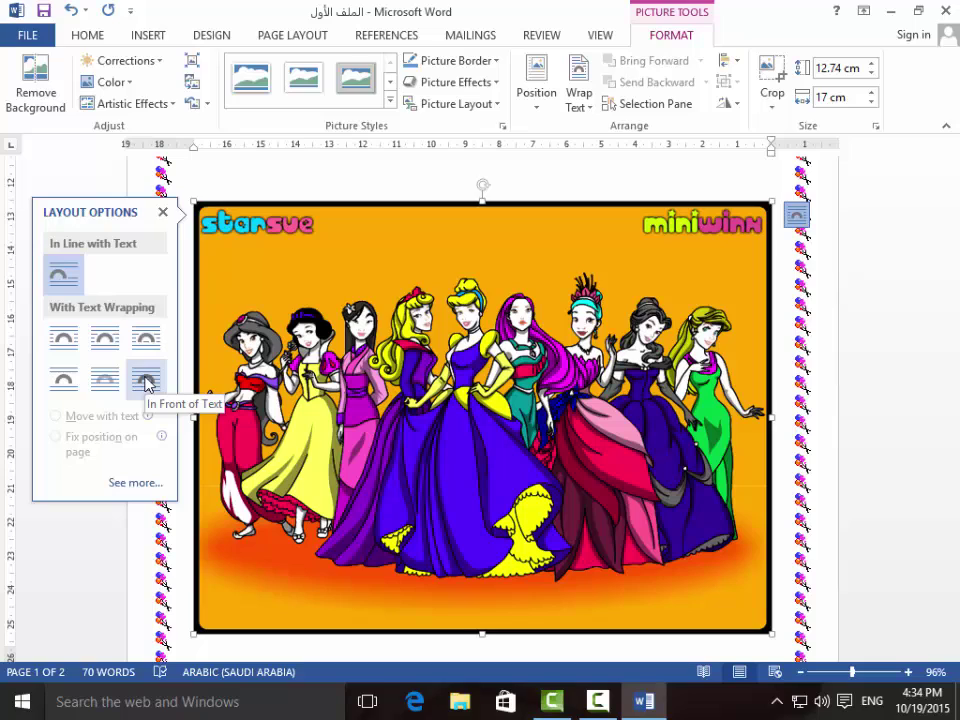
pyautogui.click(146, 381)
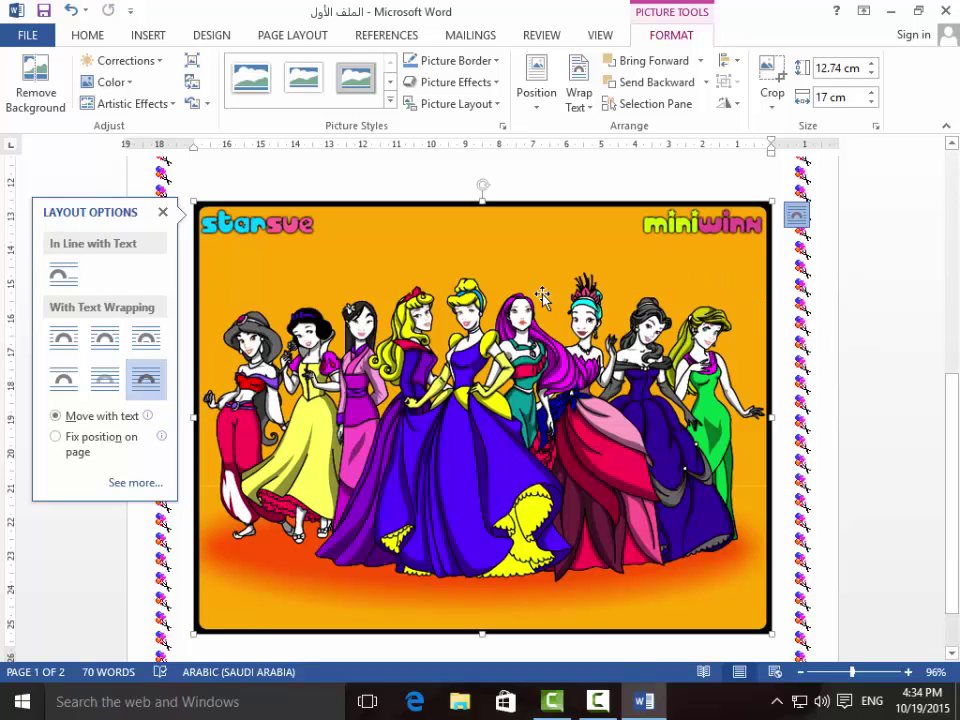
pyautogui.moveTo(389, 320); pyautogui.dragTo(519, 373)
pyautogui.scroll(-1, 537, 402)
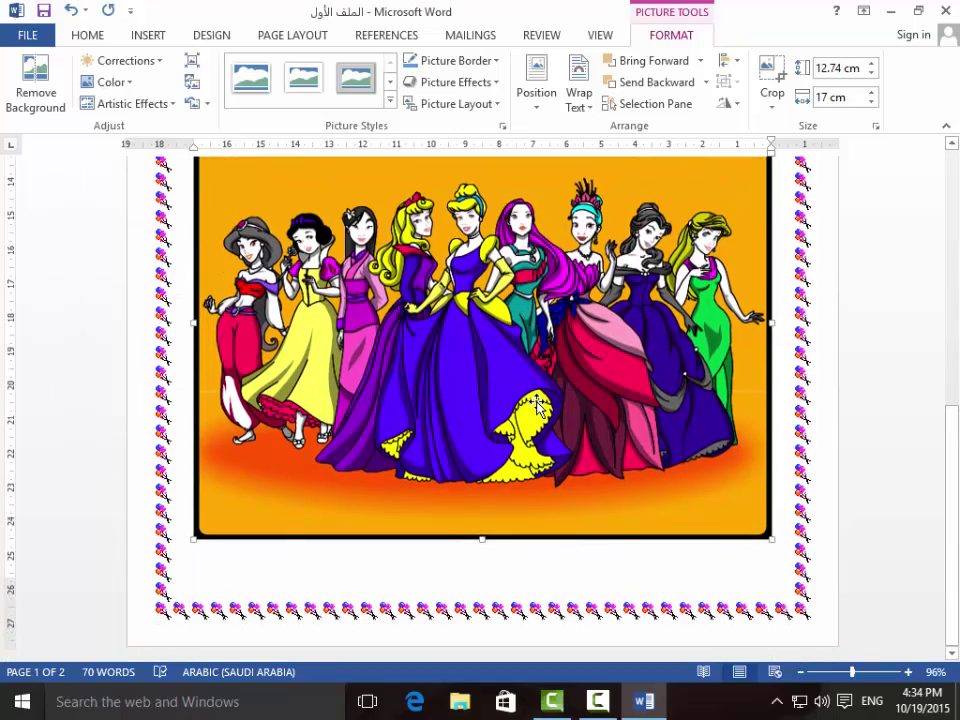
pyautogui.scroll(3, 600, 350)
# Recheck the picture's wrapping options and scroll to review its placement.
pyautogui.click(796, 288)
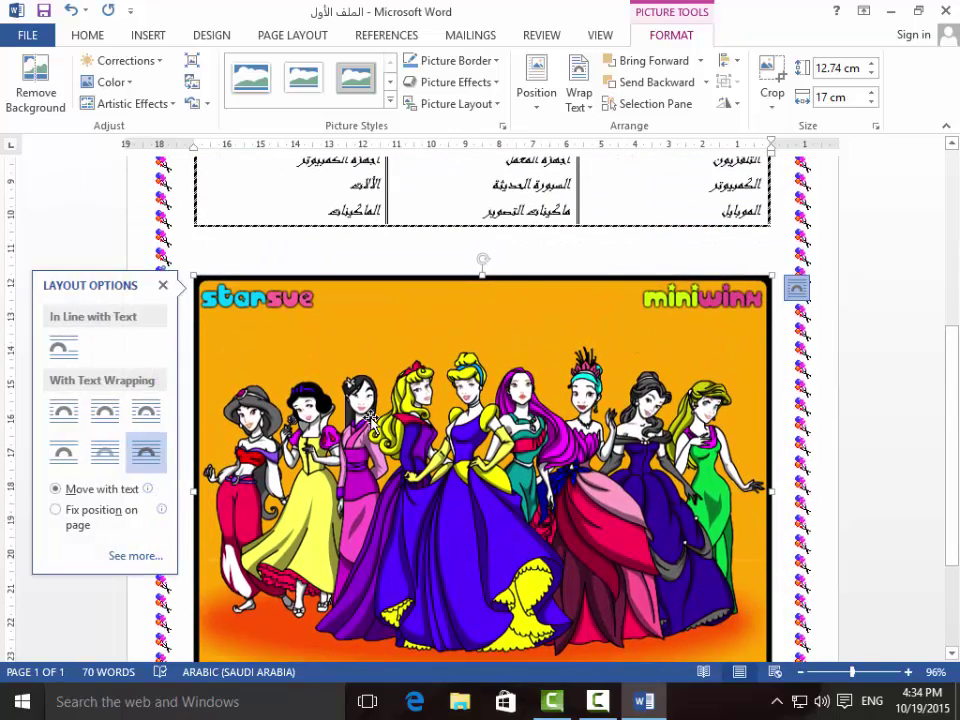
pyautogui.scroll(-1, 475, 305)
pyautogui.scroll(-2, 369, 418)
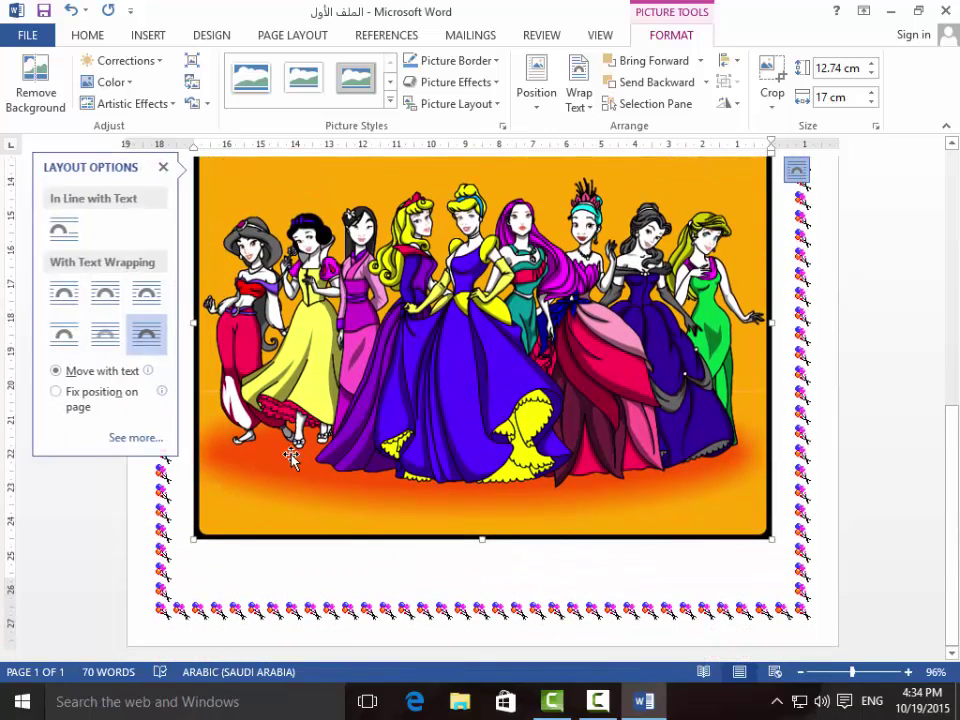
pyautogui.scroll(2, 292, 445)
pyautogui.click(796, 203)
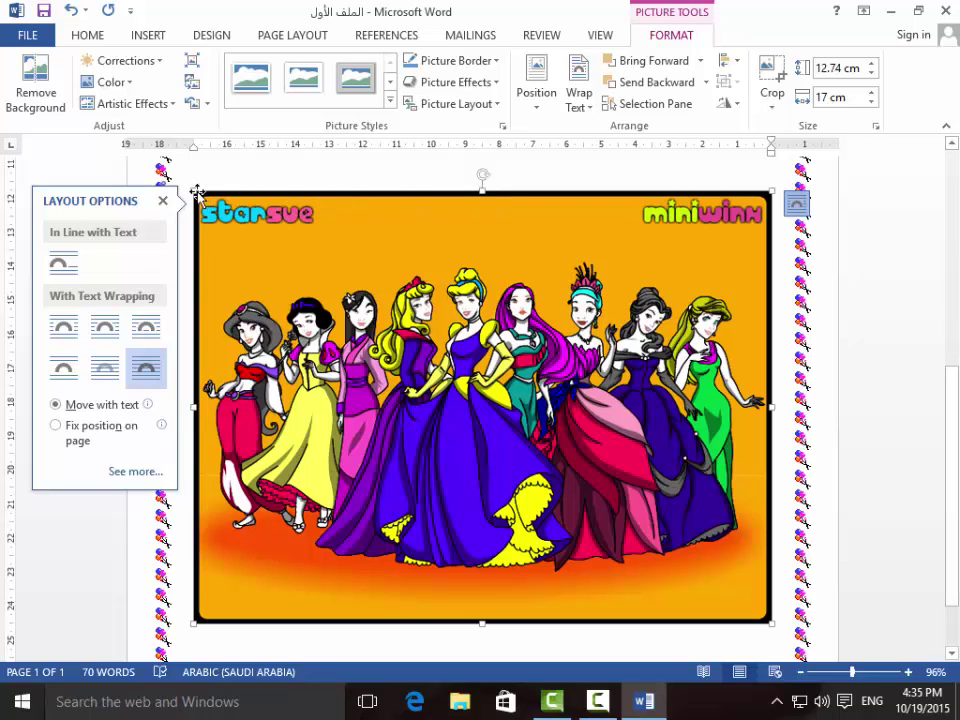
pyautogui.scroll(-1, 238, 388)
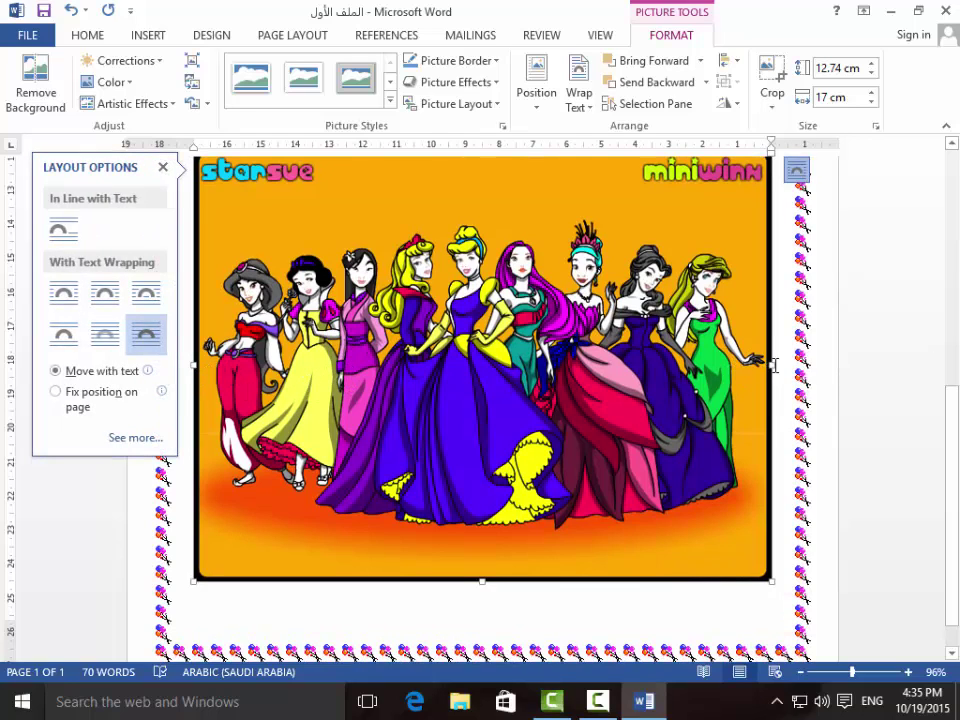
pyautogui.scroll(-1, 640, 505)
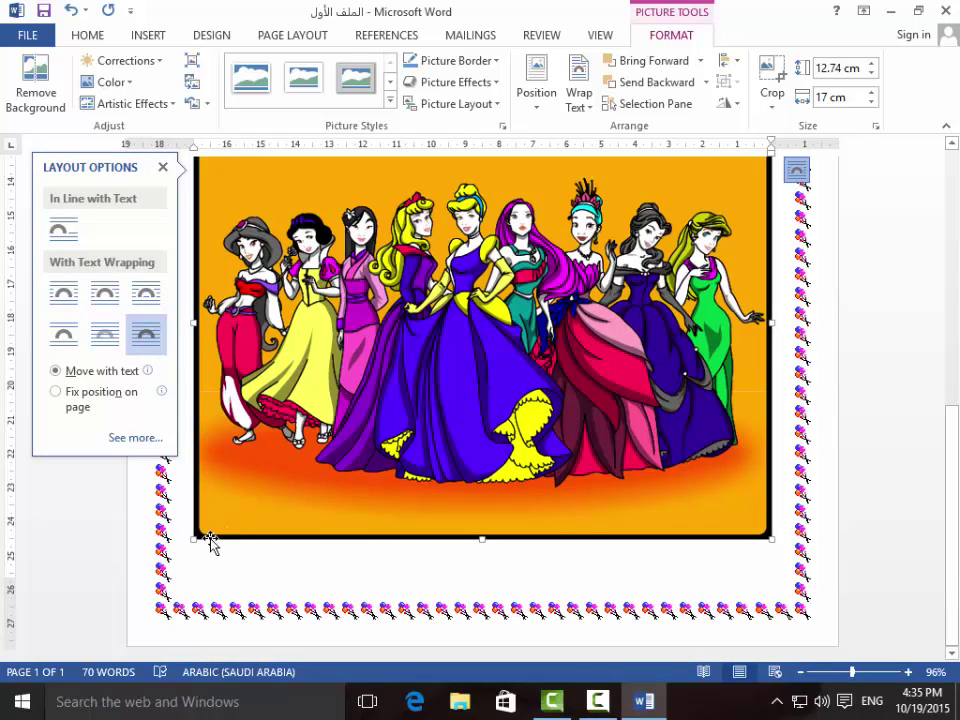
pyautogui.scroll(3, 720, 244)
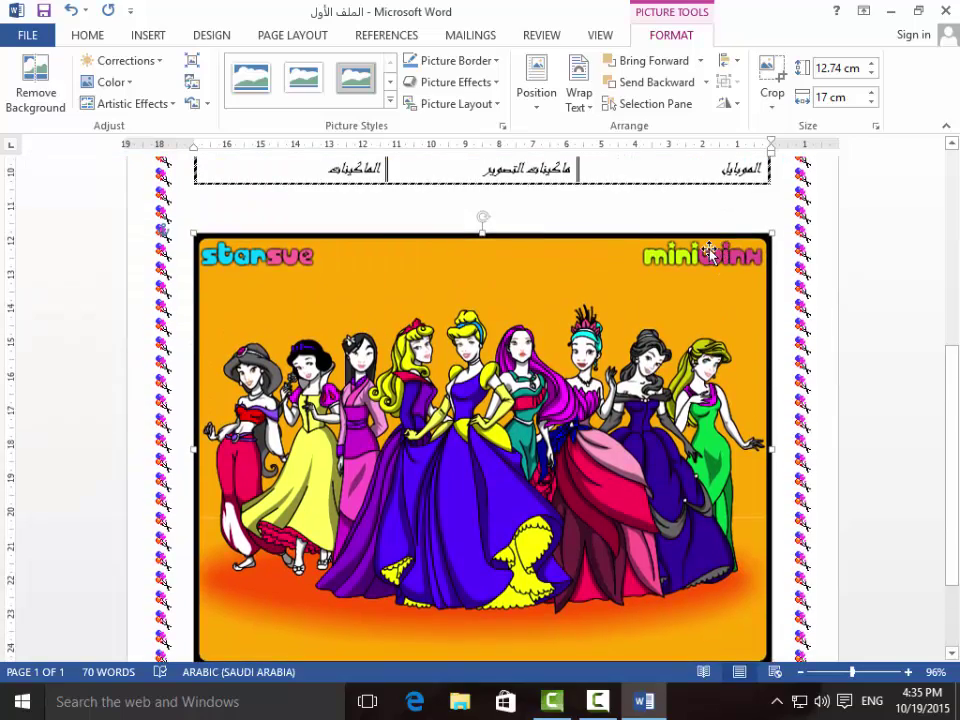
pyautogui.scroll(-2, 720, 244)
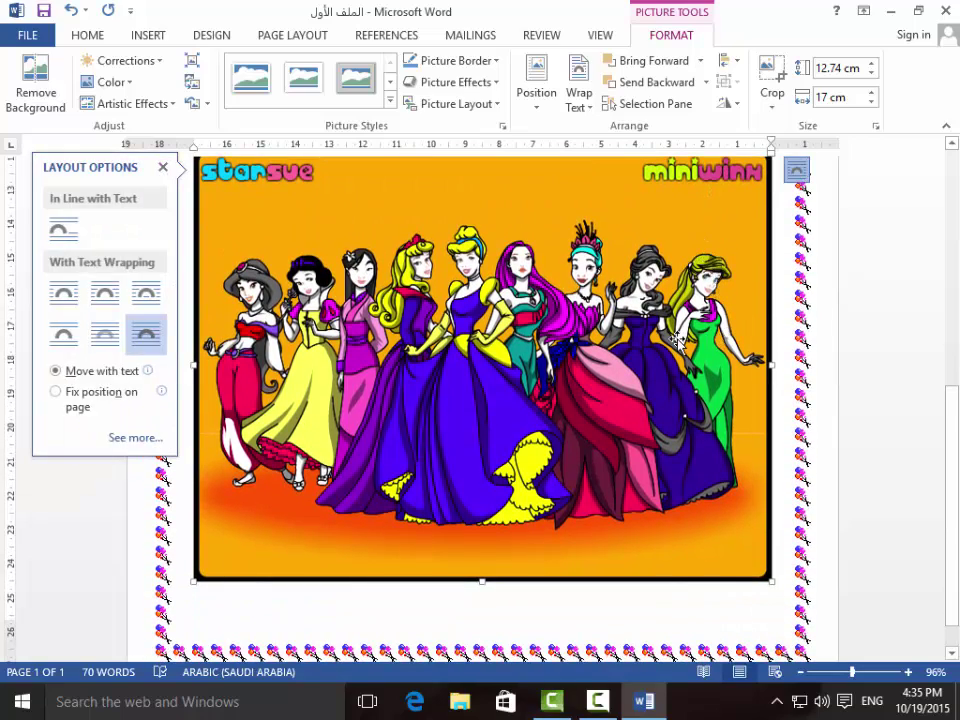
pyautogui.scroll(2, 745, 290)
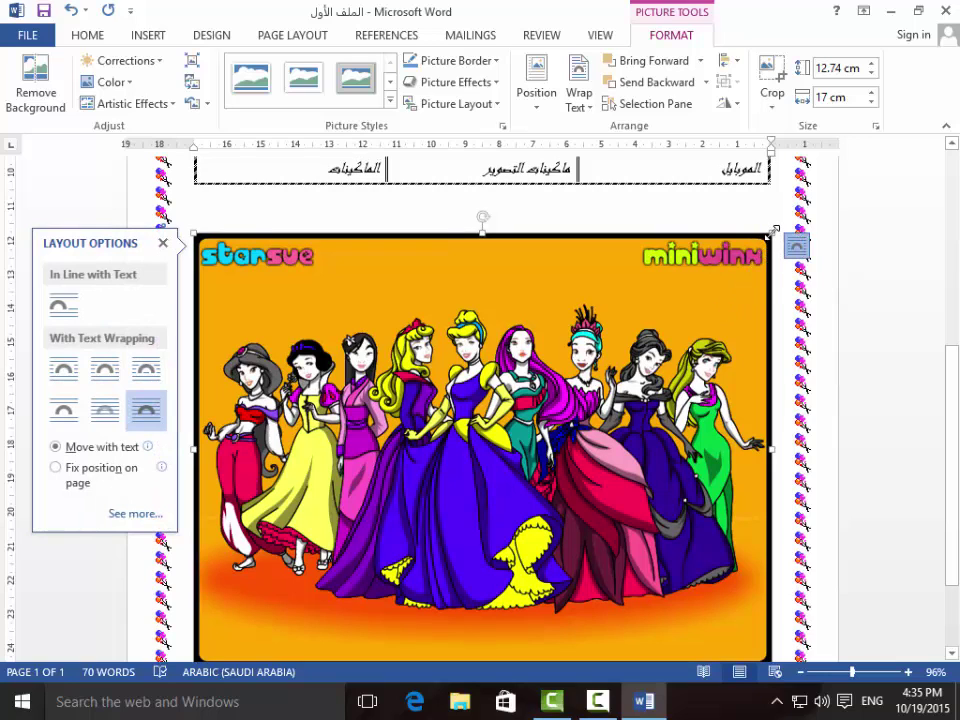
# Resize the princess picture to 5.39 × 7.2 cm and drag it up toward the right.
pyautogui.moveTo(774, 230); pyautogui.dragTo(747, 253)
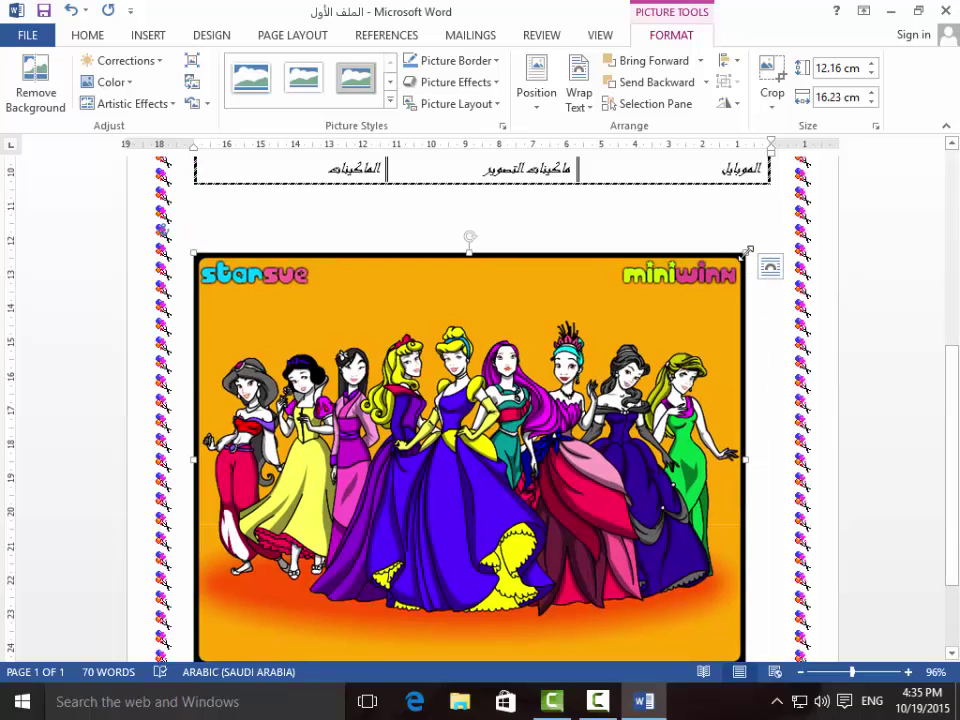
pyautogui.moveTo(747, 250)
pyautogui.mouseDown()
pyautogui.moveTo(617, 376)
pyautogui.moveTo(371, 512)
pyautogui.mouseUp()
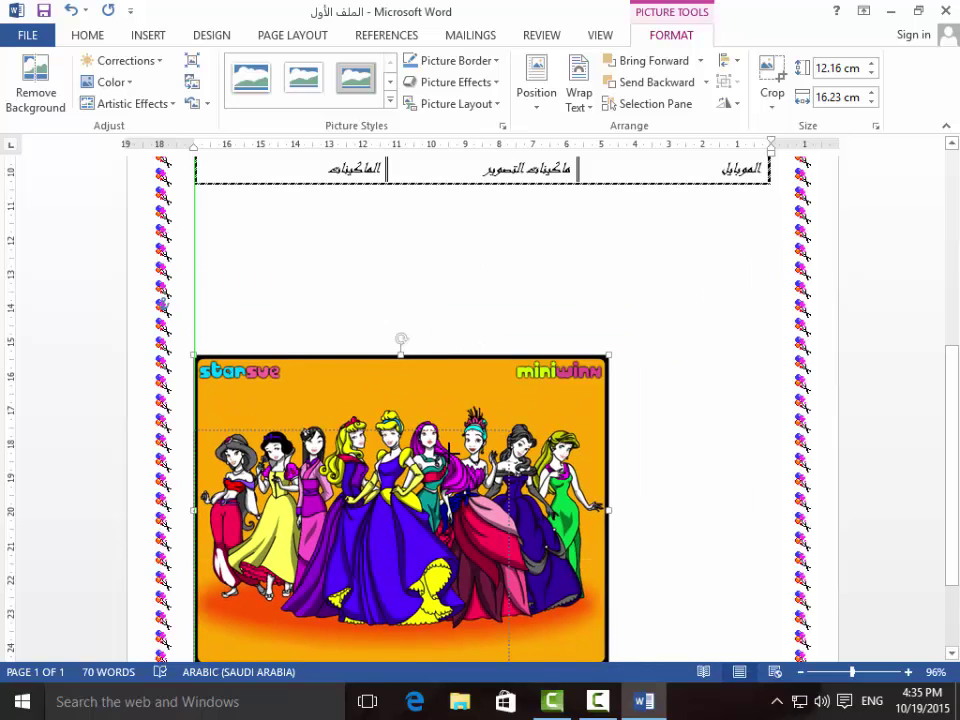
pyautogui.moveTo(359, 527); pyautogui.dragTo(368, 527)
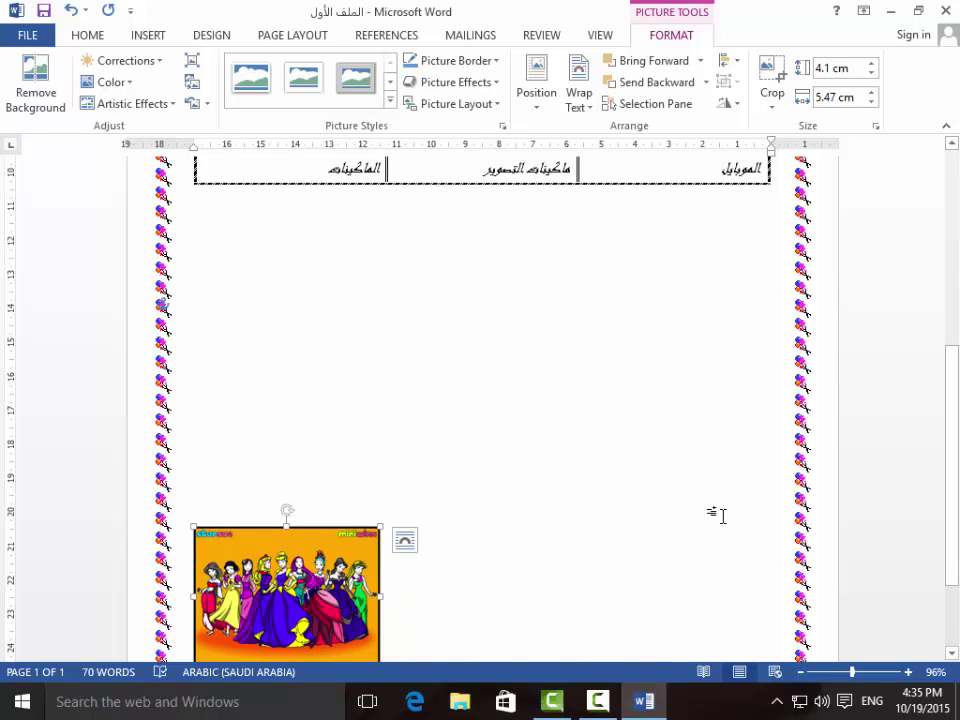
pyautogui.scroll(-3, 722, 514)
pyautogui.scroll(2, 722, 514)
pyautogui.scroll(2, 722, 514)
pyautogui.scroll(-2, 715, 514)
pyautogui.scroll(-1, 690, 514)
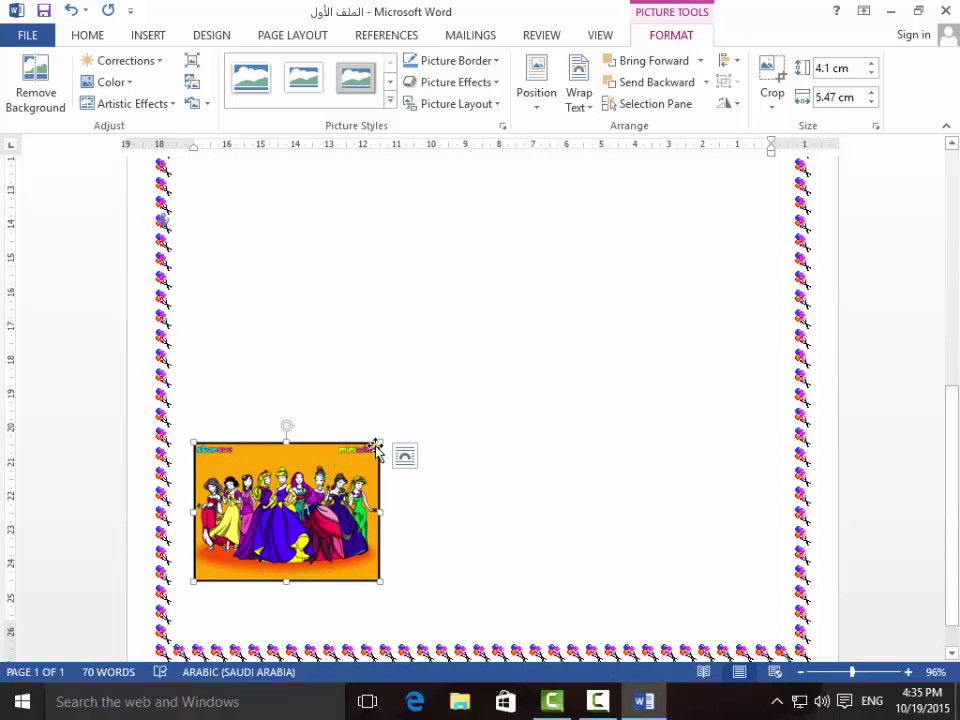
pyautogui.moveTo(383, 440); pyautogui.dragTo(437, 396)
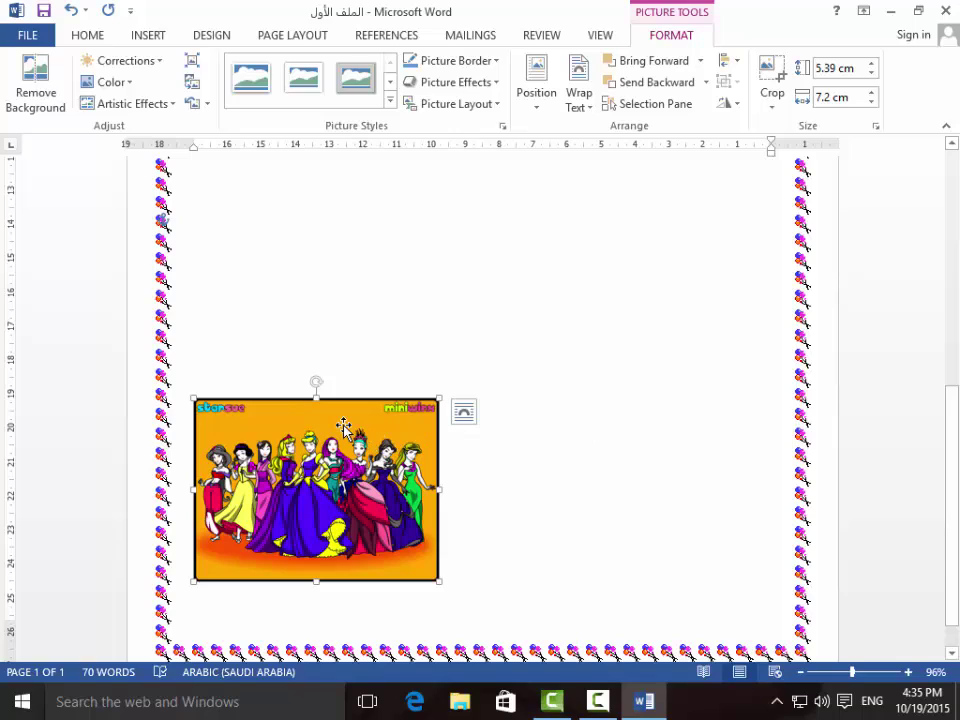
pyautogui.moveTo(343, 427); pyautogui.dragTo(343, 427)
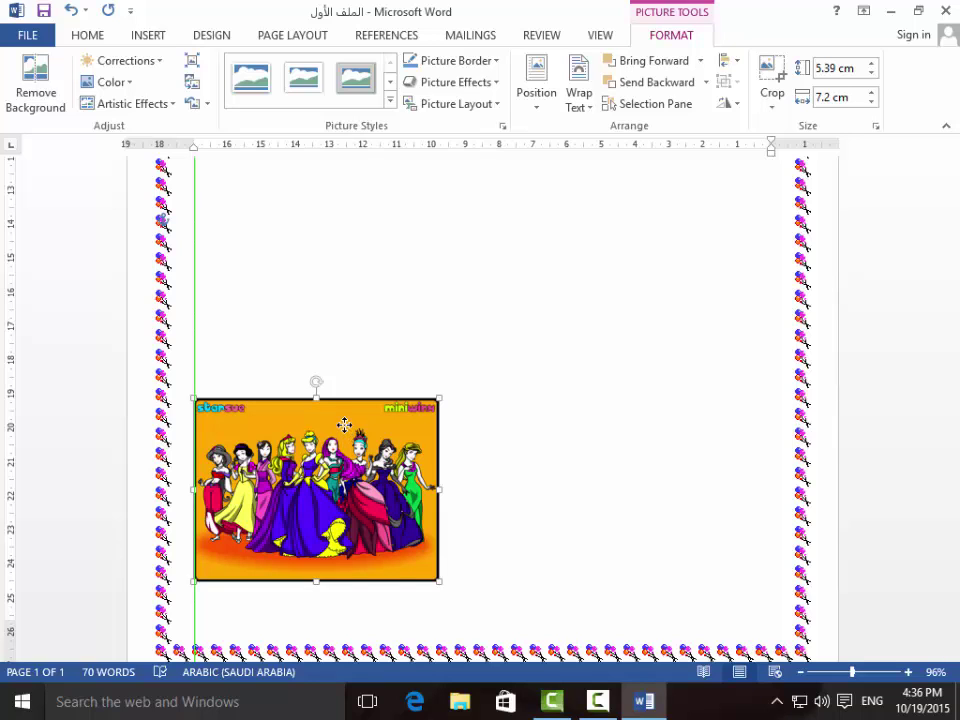
pyautogui.moveTo(343, 427)
pyautogui.mouseDown()
pyautogui.moveTo(567, 328)
pyautogui.moveTo(582, 300)
pyautogui.moveTo(561, 260)
pyautogui.moveTo(529, 236)
pyautogui.moveTo(498, 256)
pyautogui.moveTo(445, 254)
pyautogui.moveTo(404, 283)
pyautogui.moveTo(406, 335)
pyautogui.moveTo(444, 368)
pyautogui.moveTo(500, 370)
pyautogui.moveTo(542, 321)
pyautogui.moveTo(546, 289)
pyautogui.moveTo(542, 315)
pyautogui.moveTo(505, 289)
pyautogui.moveTo(403, 292)
pyautogui.moveTo(455, 296)
pyautogui.moveTo(500, 276)
pyautogui.moveTo(493, 292)
pyautogui.moveTo(608, 239)
pyautogui.moveTo(654, 197)
pyautogui.mouseUp()
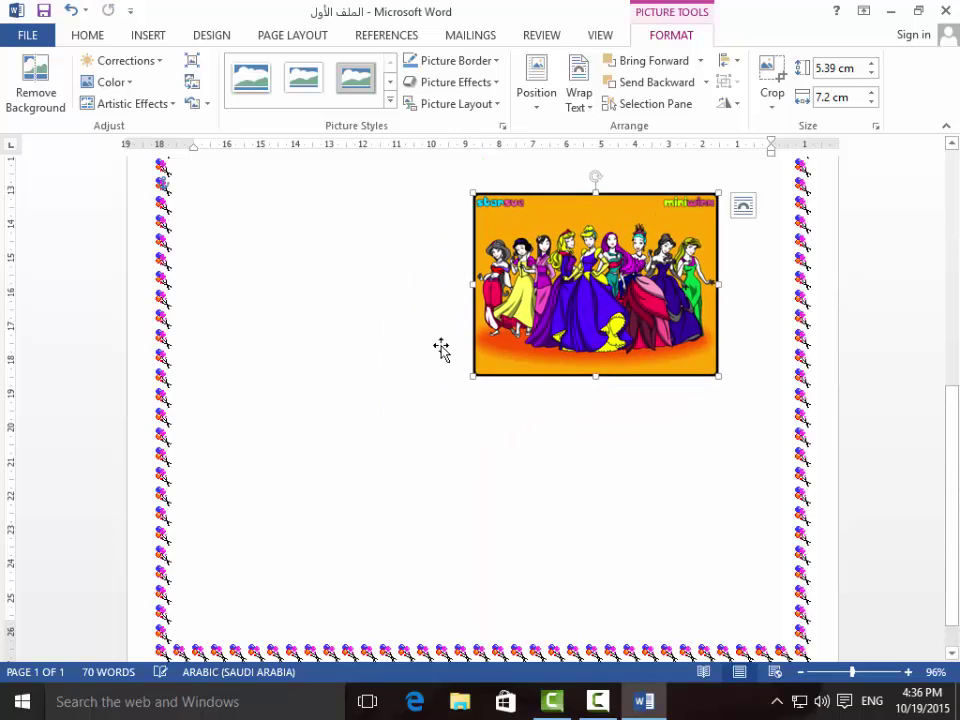
# Drag the princess picture up to the top-left corner of the page.
pyautogui.scroll(3, 296, 363)
pyautogui.scroll(1, 293, 381)
pyautogui.scroll(3, 291, 383)
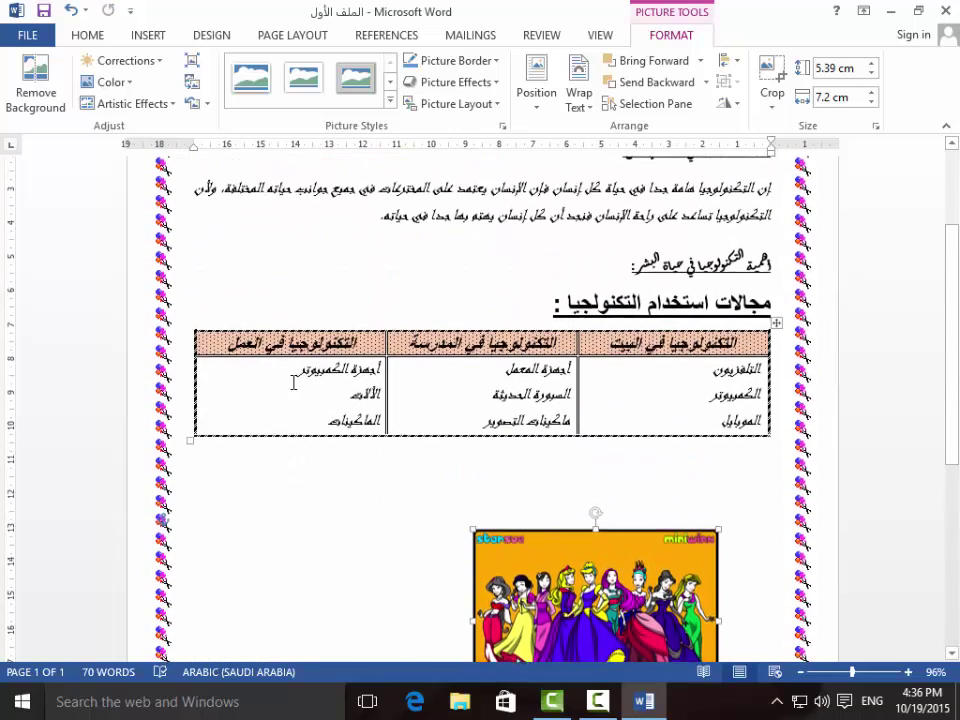
pyautogui.scroll(-1, 291, 383)
pyautogui.scroll(1, 291, 383)
pyautogui.scroll(-2, 291, 383)
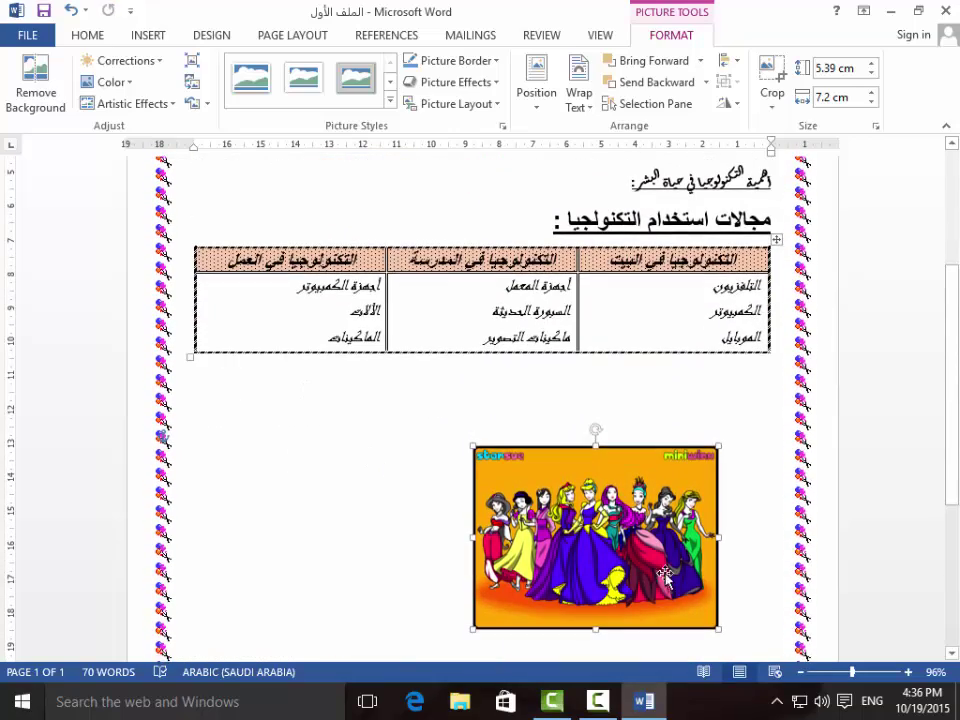
pyautogui.moveTo(630, 530)
pyautogui.mouseDown()
pyautogui.moveTo(466, 405)
pyautogui.moveTo(425, 165)
pyautogui.mouseUp()
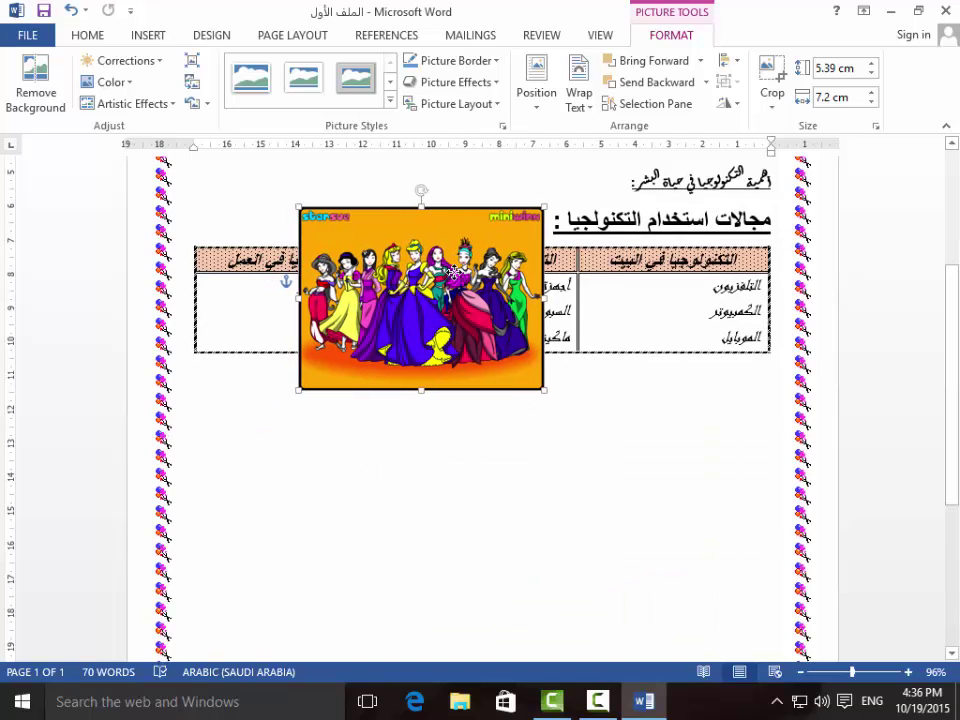
pyautogui.scroll(3, 553, 370)
pyautogui.moveTo(451, 410)
pyautogui.mouseDown()
pyautogui.moveTo(645, 237)
pyautogui.moveTo(565, 265)
pyautogui.mouseUp()
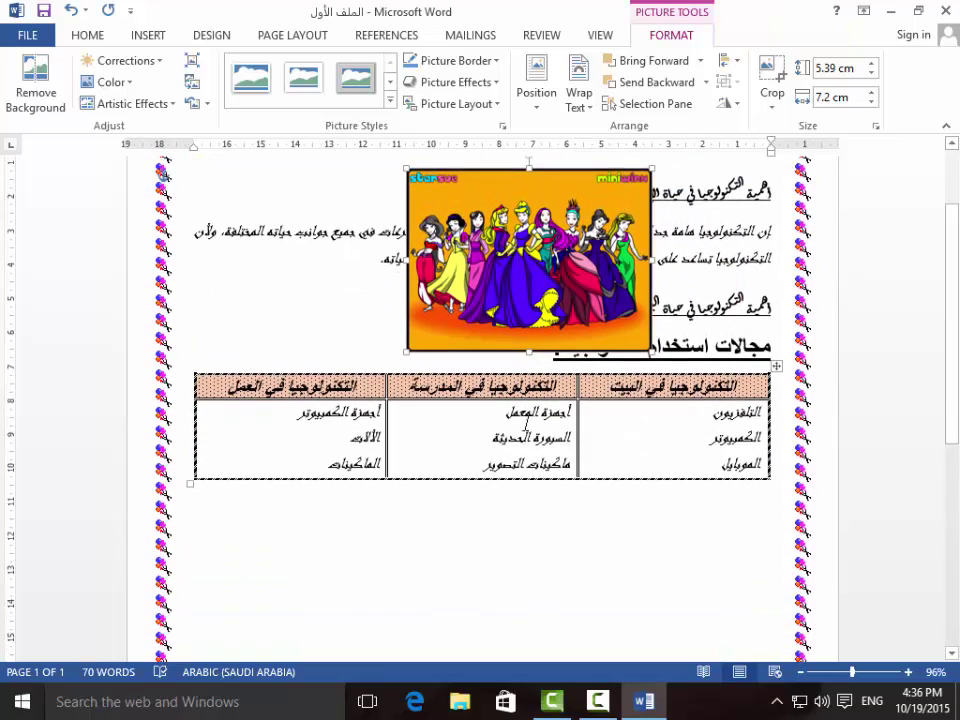
pyautogui.scroll(1, 560, 350)
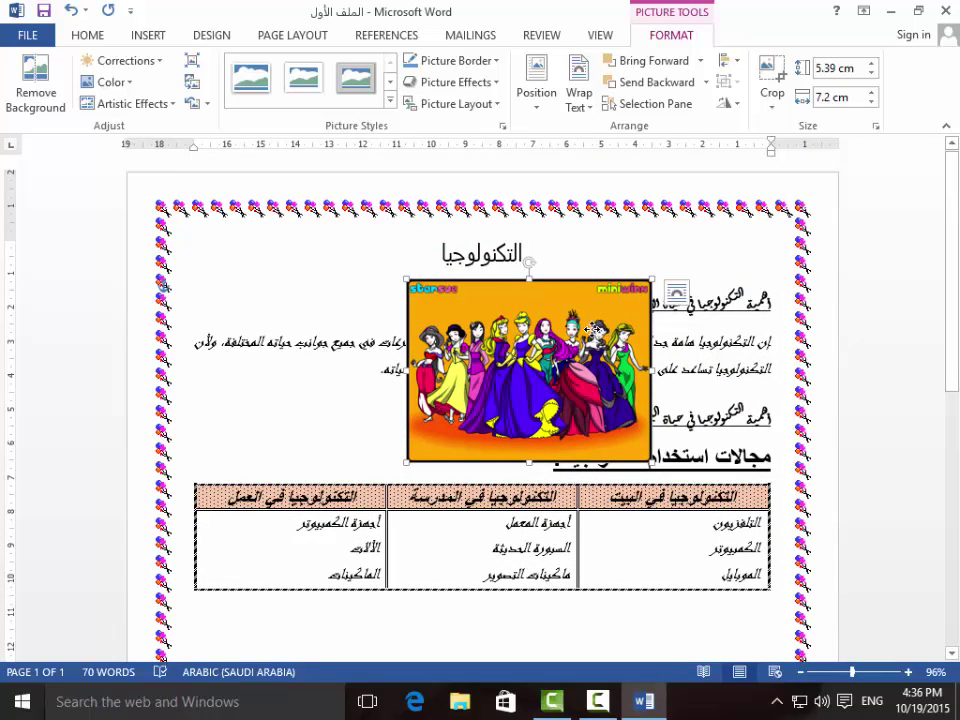
pyautogui.moveTo(620, 313); pyautogui.dragTo(332, 257)
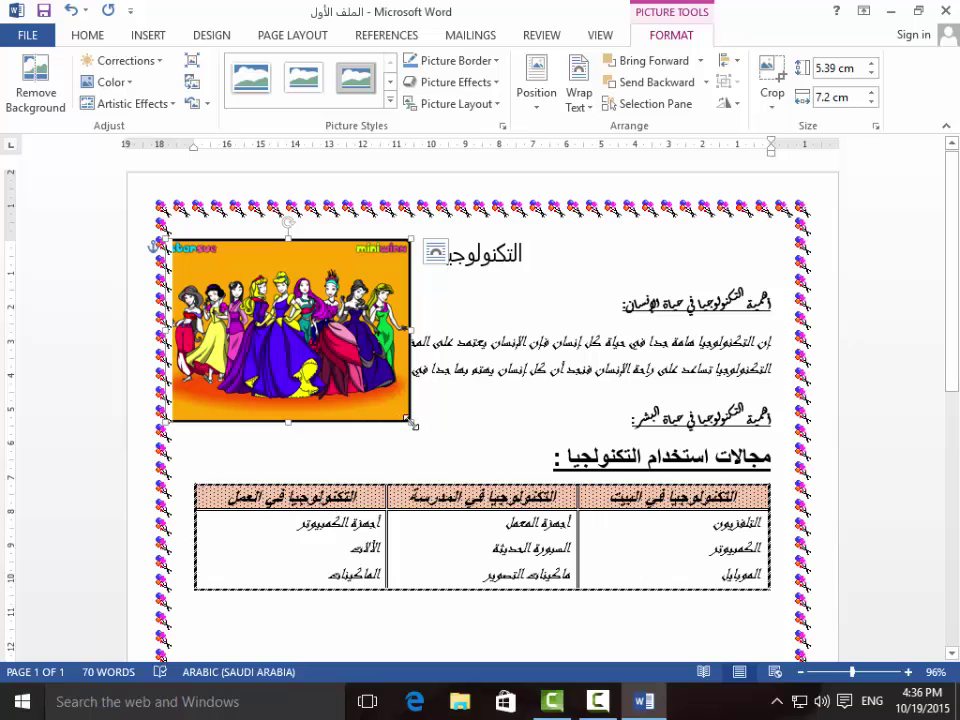
# Shrink the picture to 2.4 × 3.2 cm and place it beside the التكنولوجيا title.
pyautogui.moveTo(410, 421)
pyautogui.mouseDown()
pyautogui.moveTo(318, 308)
pyautogui.moveTo(243, 300)
pyautogui.moveTo(282, 320)
pyautogui.mouseUp()
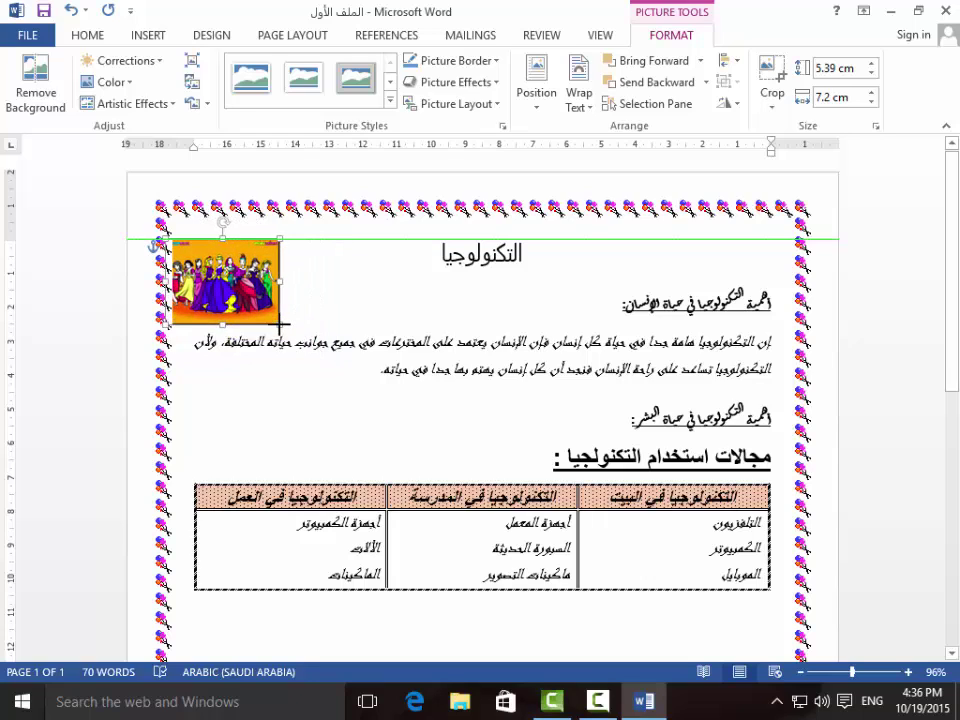
pyautogui.moveTo(282, 320); pyautogui.dragTo(273, 315)
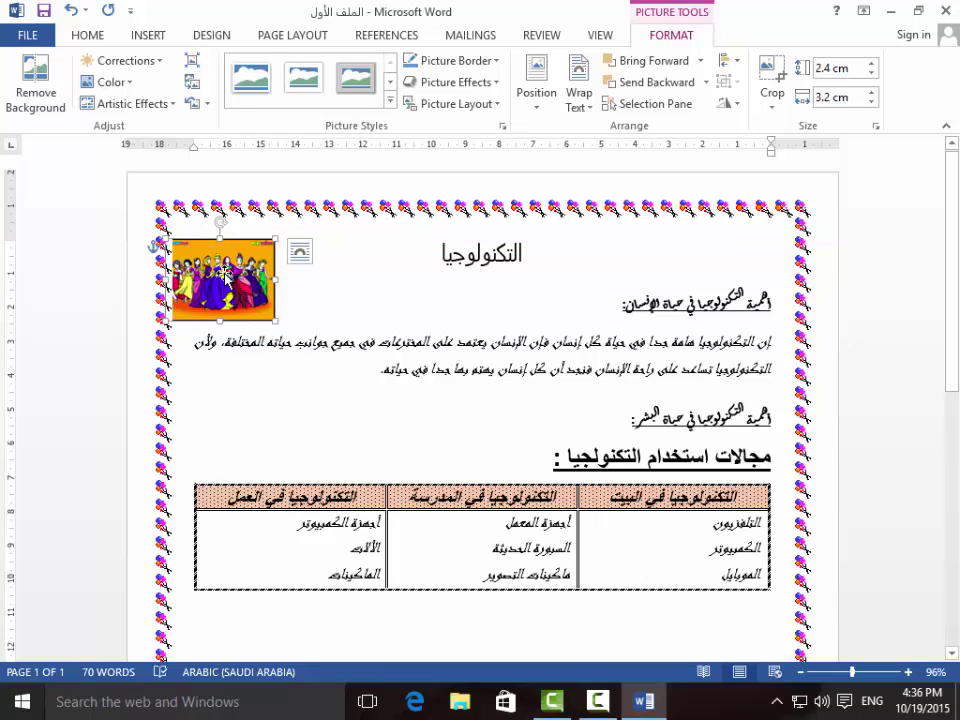
pyautogui.moveTo(218, 268); pyautogui.dragTo(302, 261)
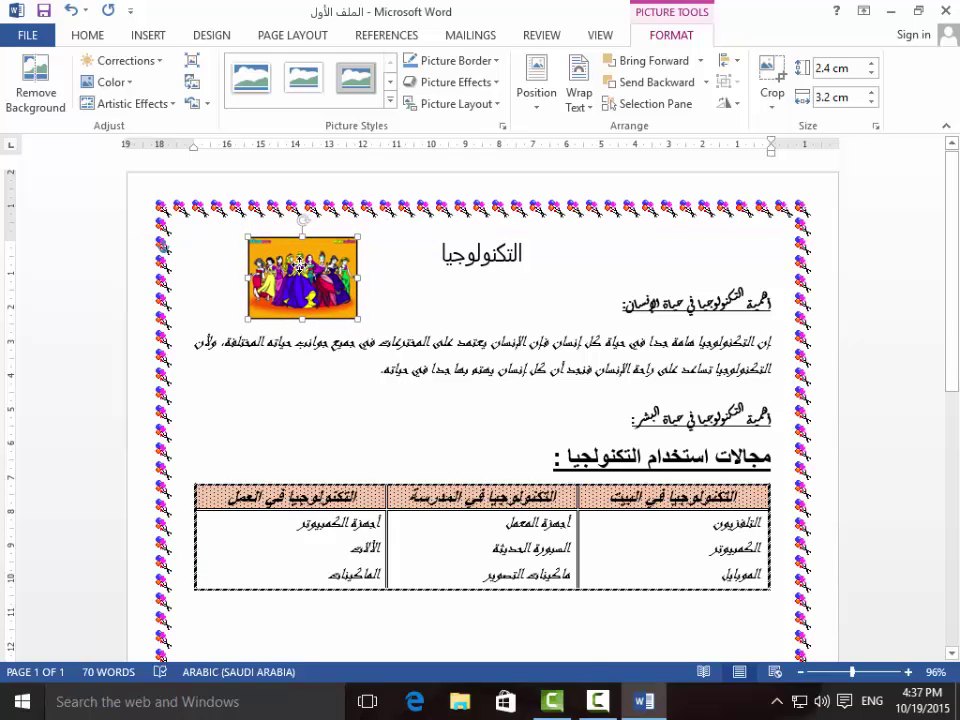
# Deselect the picture and put the cursor on the empty line below the table, with INSERT showing.
pyautogui.click(667, 368)
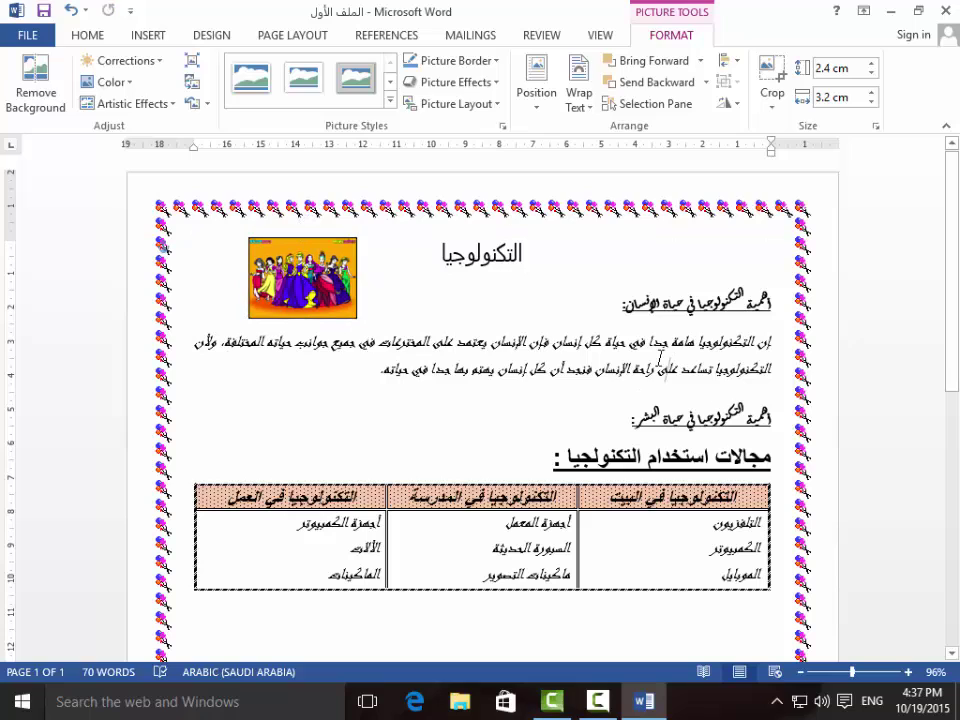
pyautogui.click(148, 36)
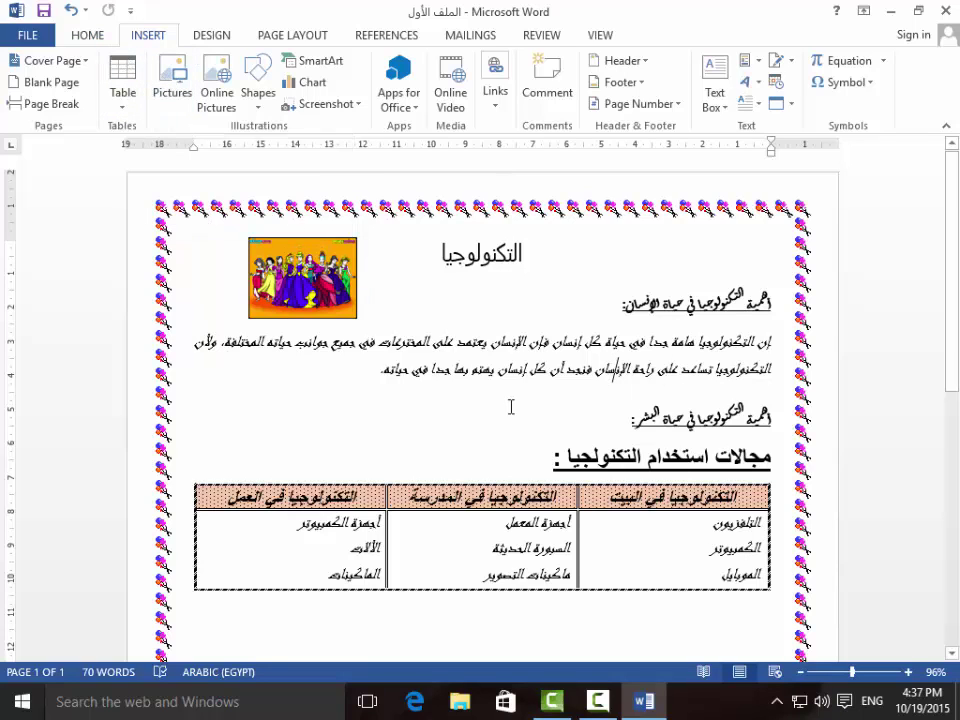
pyautogui.scroll(-4, 510, 403)
pyautogui.scroll(-2, 500, 406)
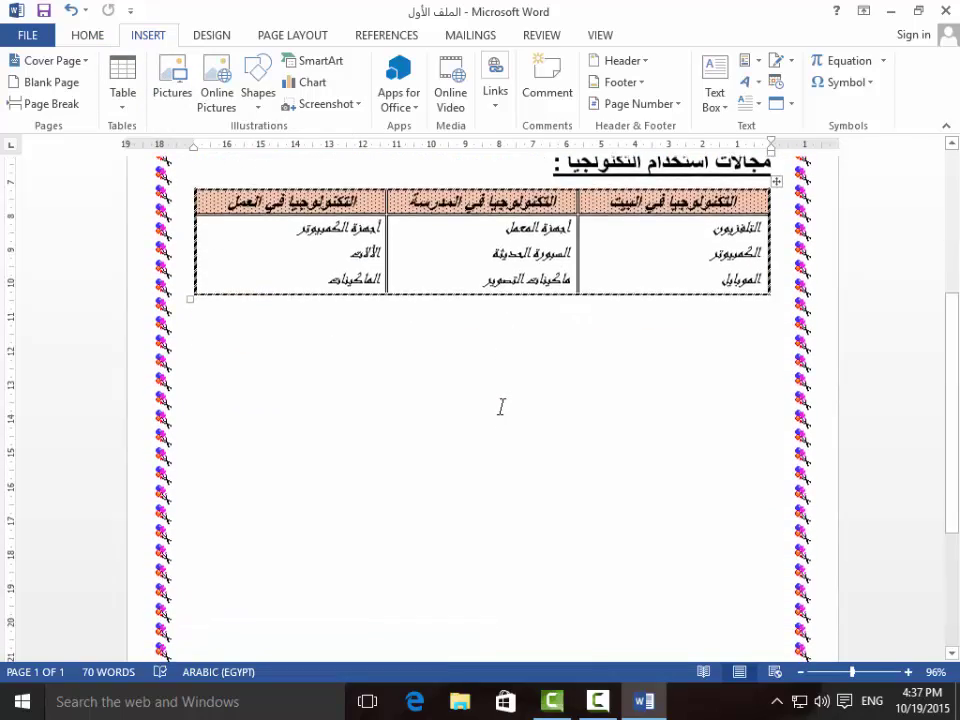
pyautogui.scroll(4, 505, 405)
pyautogui.scroll(-1, 603, 487)
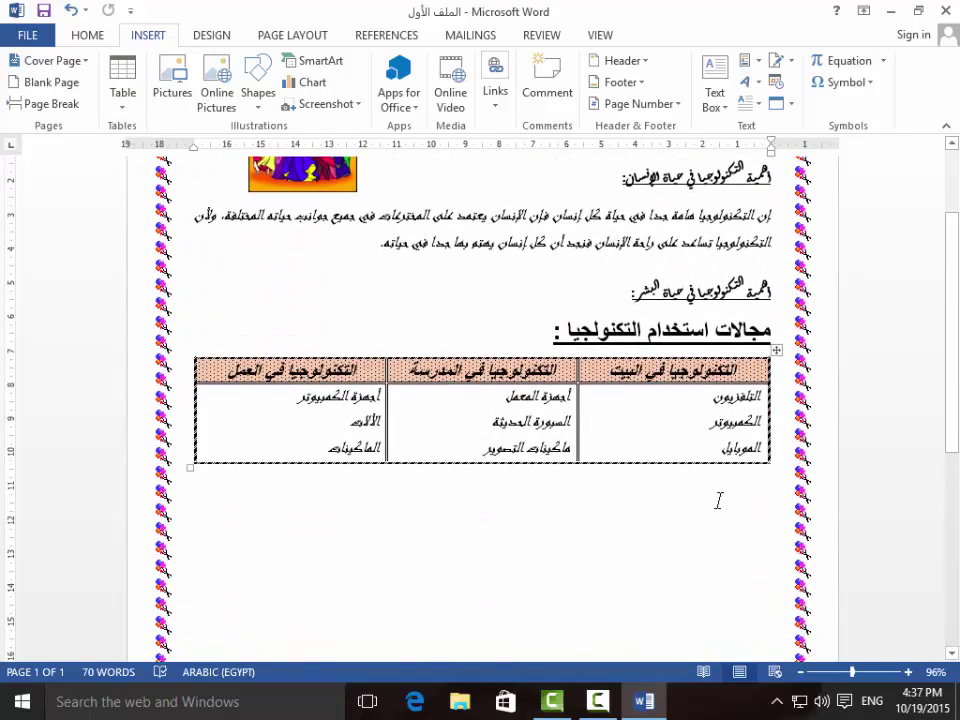
pyautogui.click(747, 498)
pyautogui.scroll(2, 557, 497)
pyautogui.scroll(1, 195, 200)
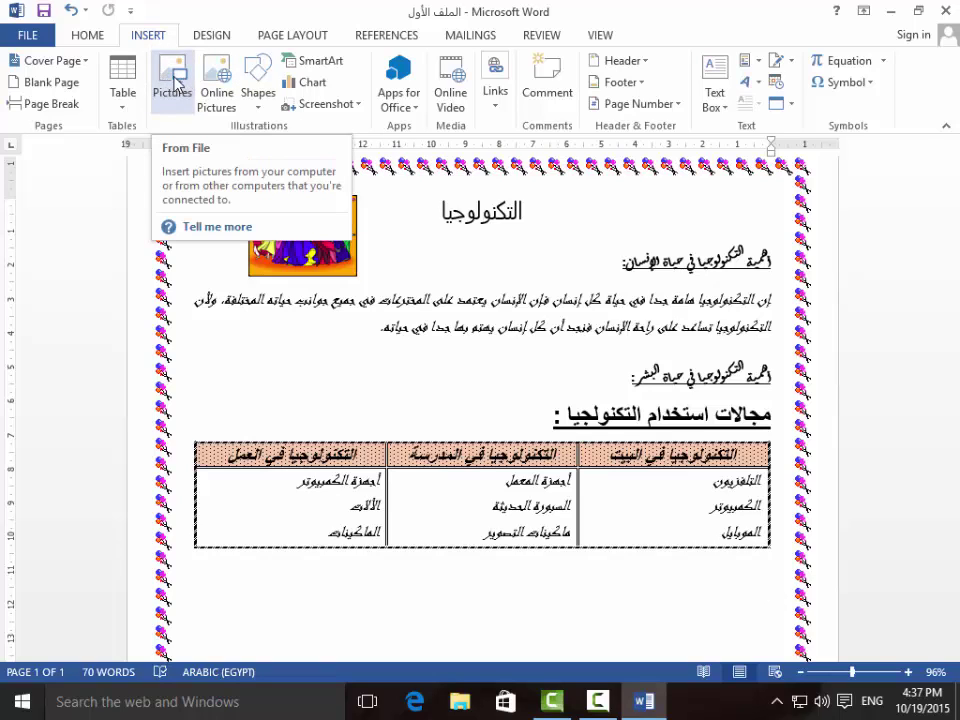
# Draw a blue 2.32 × 6.35 cm horizontal scroll banner from Stars and Banners below the table.
pyautogui.click(258, 82)
pyautogui.click(259, 90)
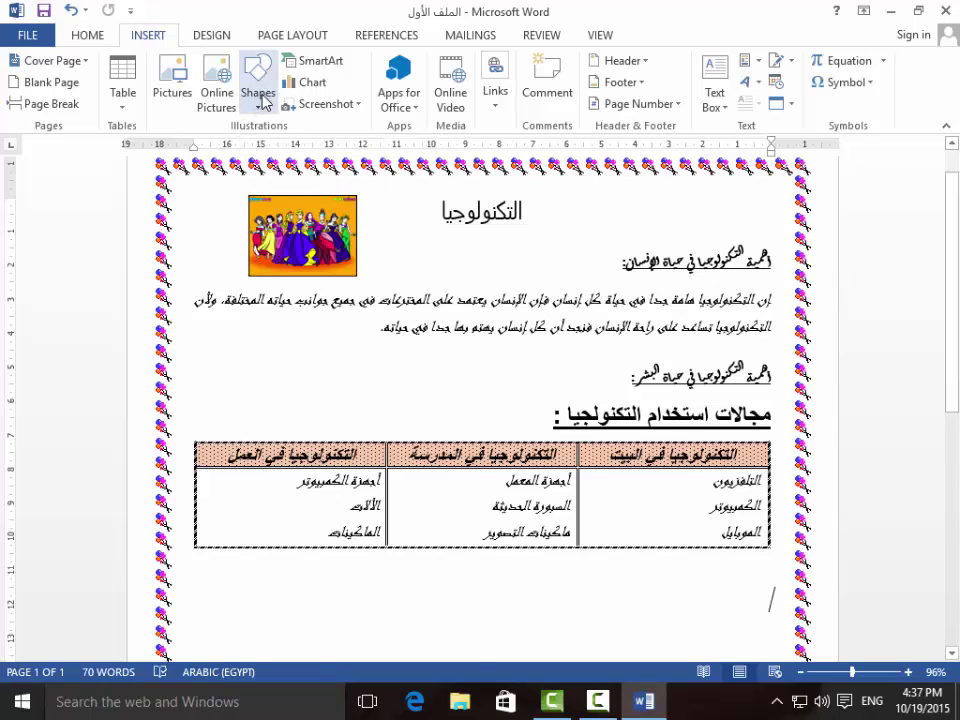
pyautogui.click(261, 94)
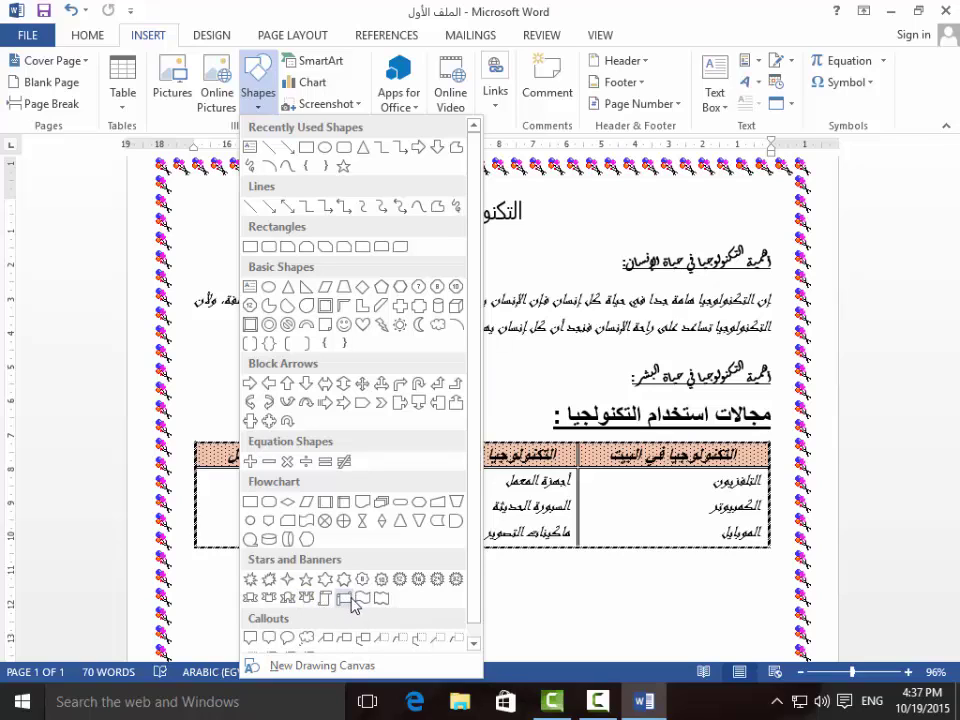
pyautogui.click(348, 598)
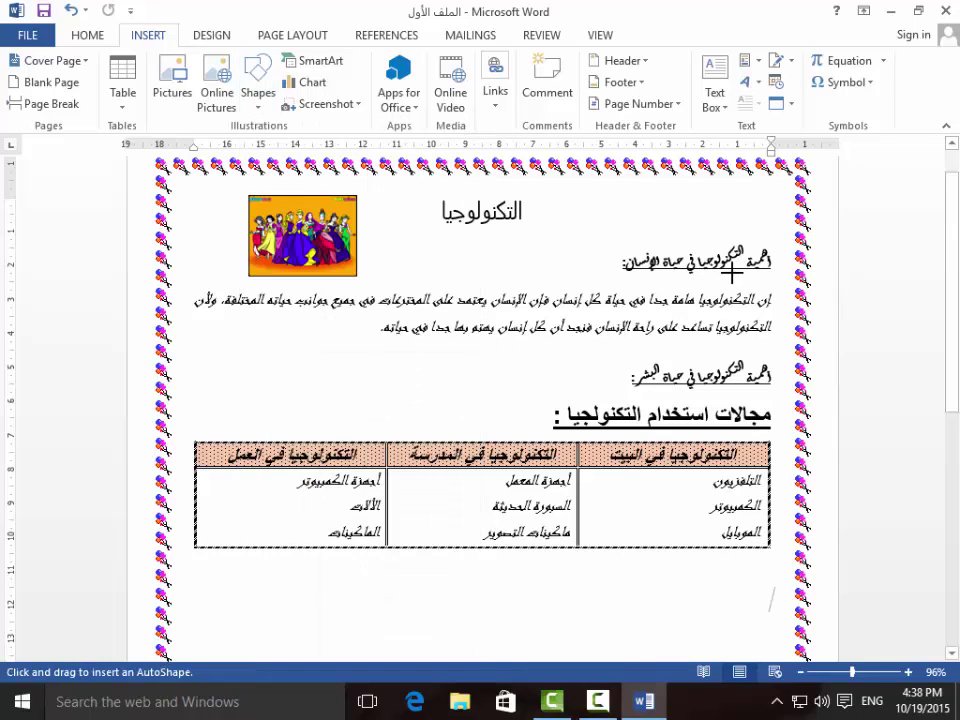
pyautogui.scroll(-2, 553, 584)
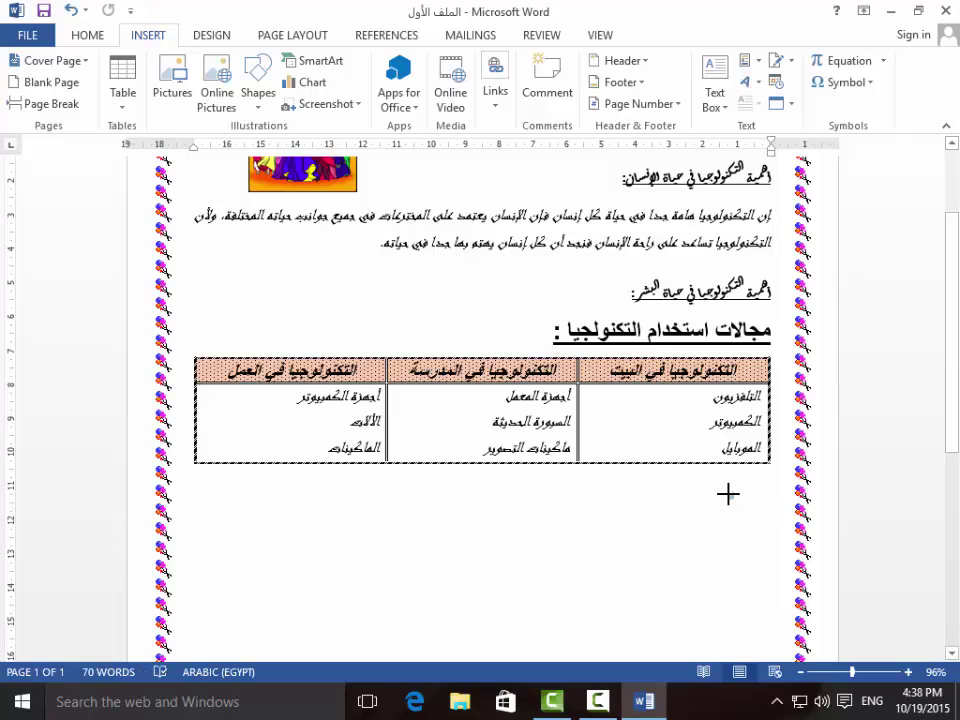
pyautogui.moveTo(711, 504)
pyautogui.mouseDown()
pyautogui.moveTo(554, 550)
pyautogui.moveTo(512, 573)
pyautogui.mouseUp()
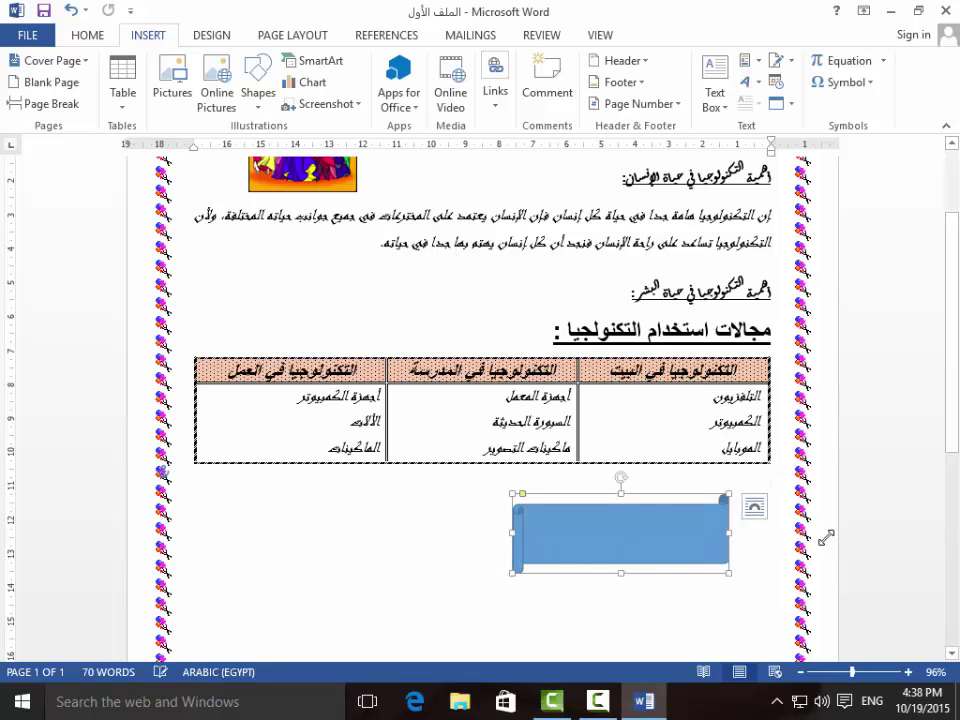
pyautogui.scroll(-1, 816, 549)
pyautogui.scroll(-1, 816, 549)
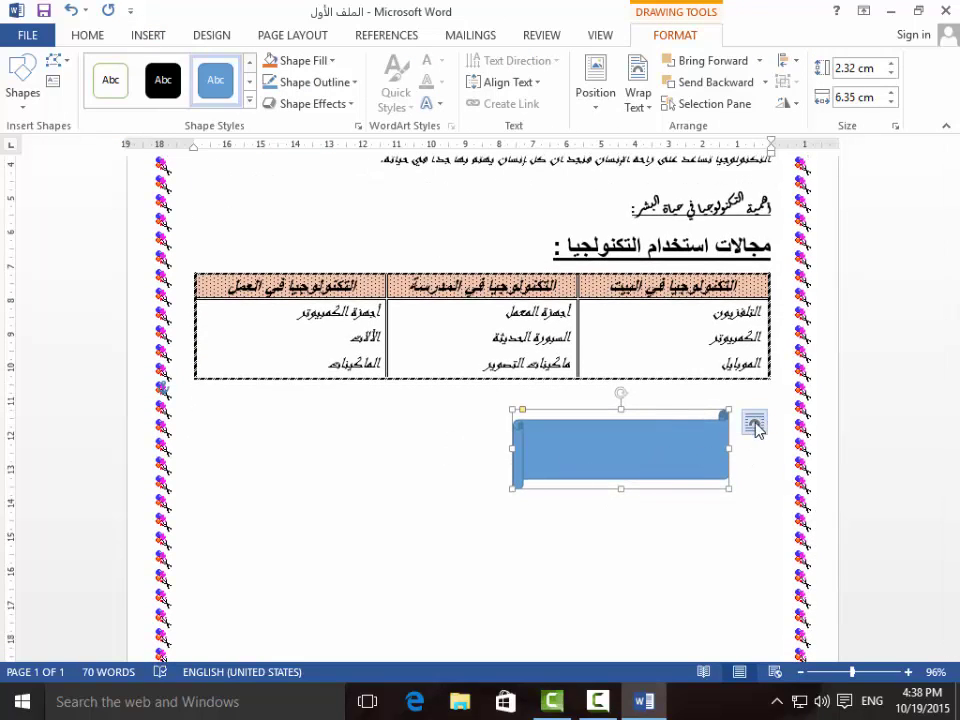
pyautogui.click(755, 424)
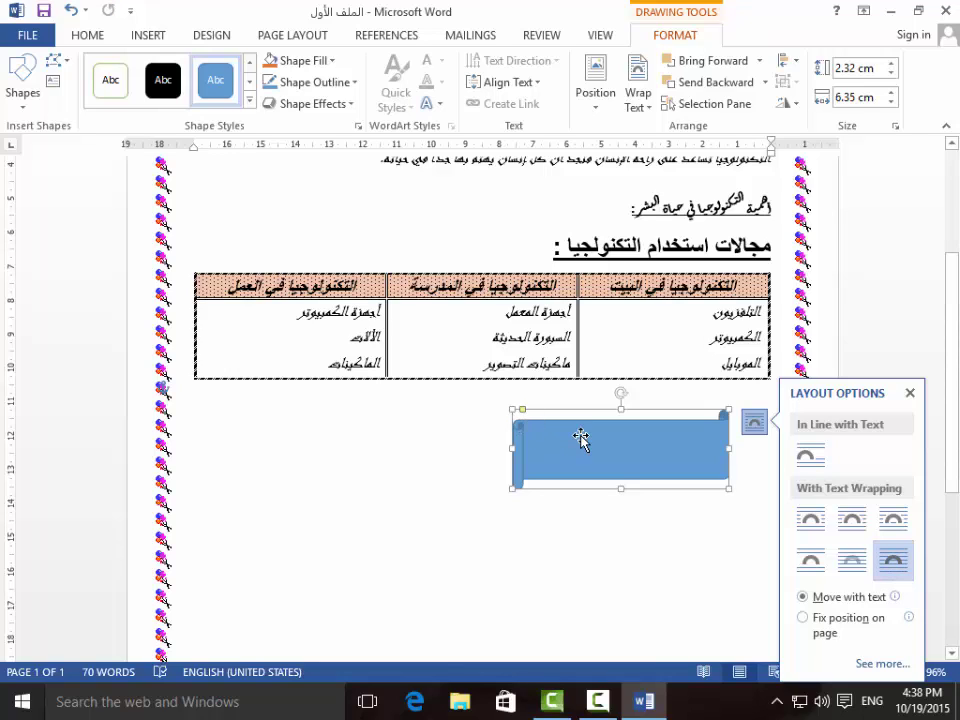
# Drag the scroll banner up onto the first subheading at the page's top right.
pyautogui.moveTo(626, 431)
pyautogui.mouseDown()
pyautogui.moveTo(685, 236)
pyautogui.moveTo(653, 251)
pyautogui.mouseUp()
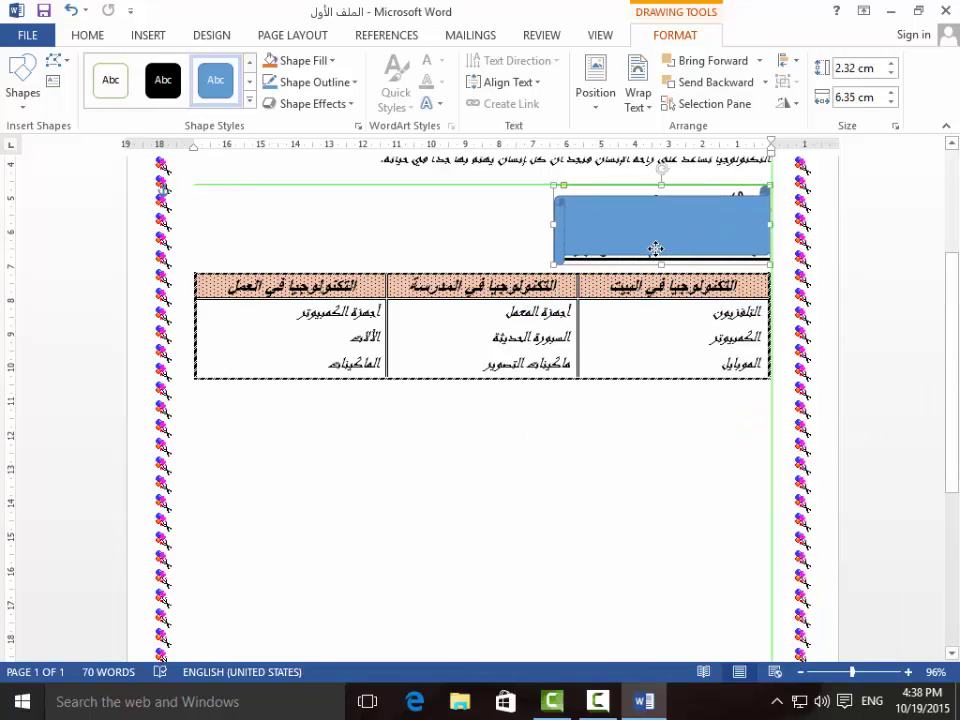
pyautogui.scroll(3, 542, 392)
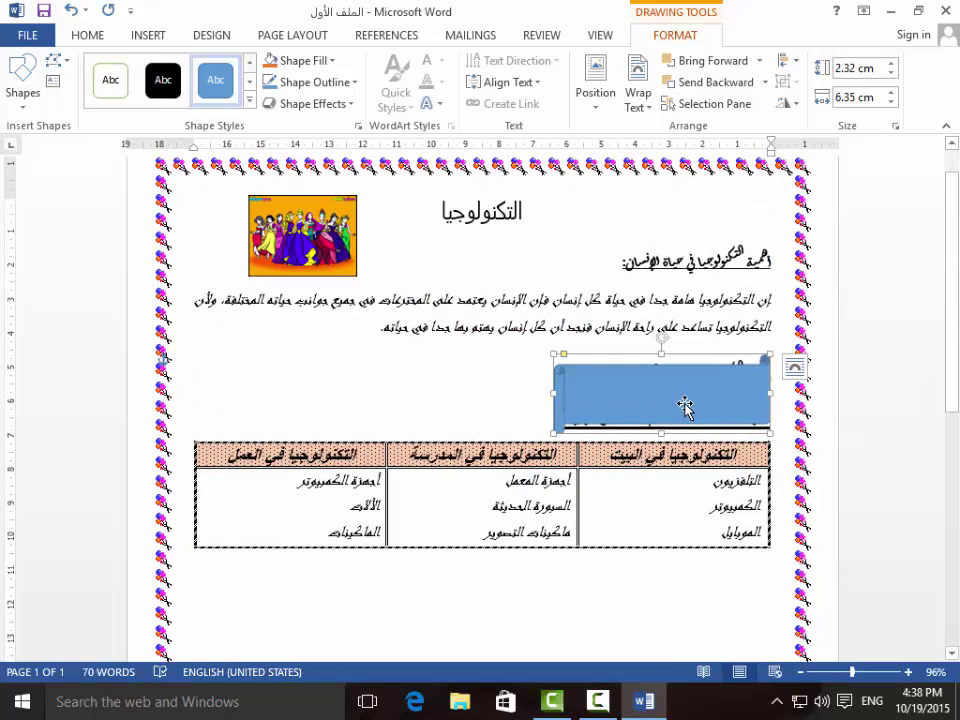
pyautogui.moveTo(686, 407)
pyautogui.mouseDown()
pyautogui.moveTo(729, 225)
pyautogui.moveTo(691, 262)
pyautogui.mouseUp()
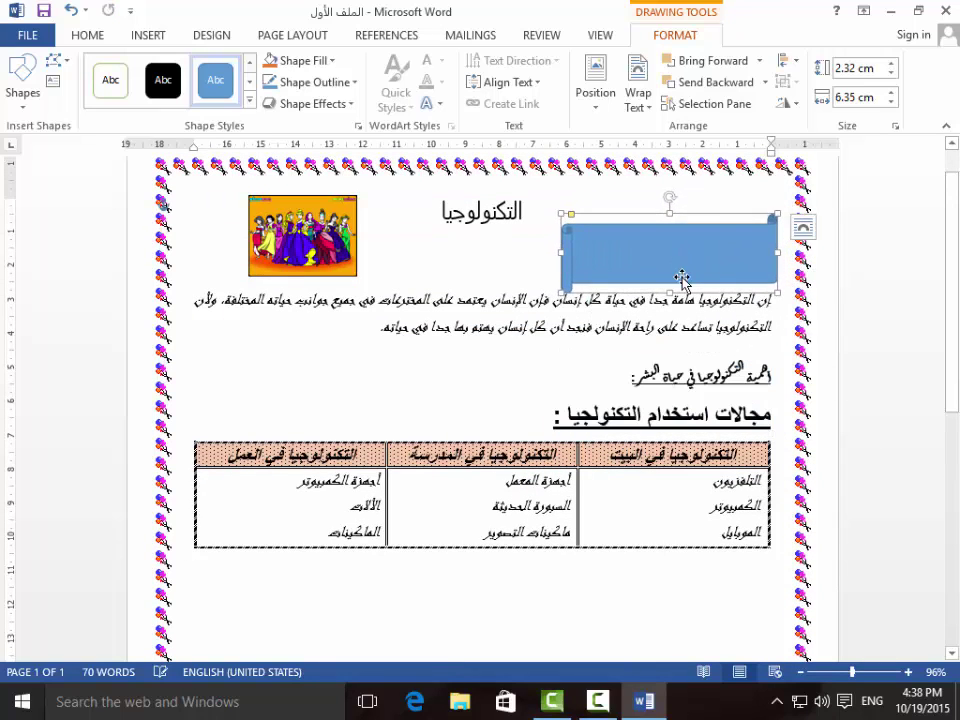
pyautogui.click(803, 227)
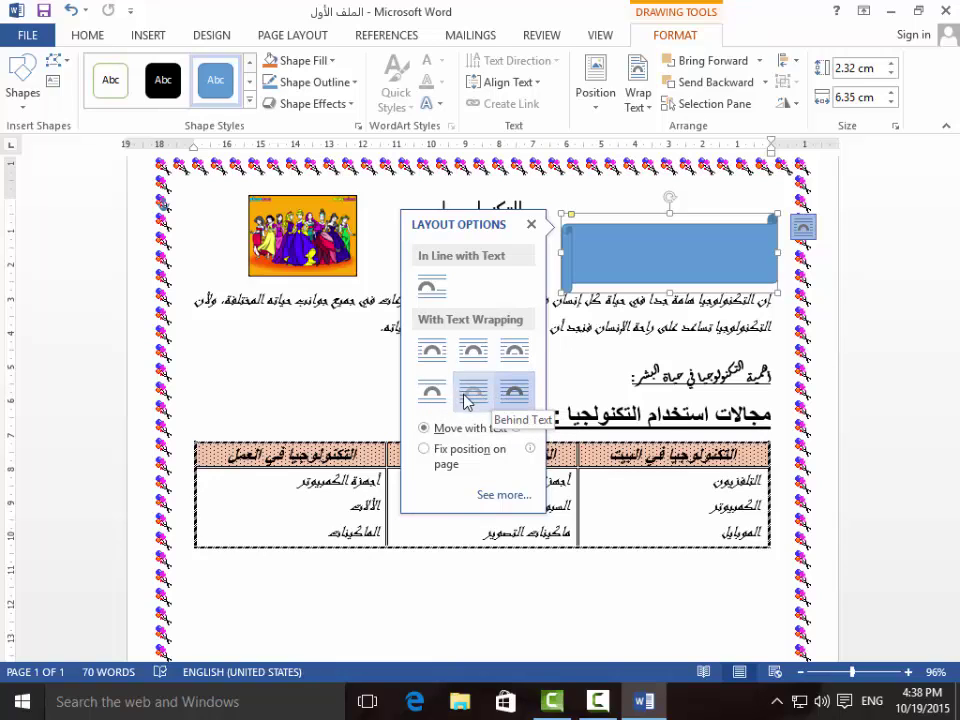
# Send the blue scroll banner behind the text and trim it around the first subheading.
pyautogui.click(474, 398)
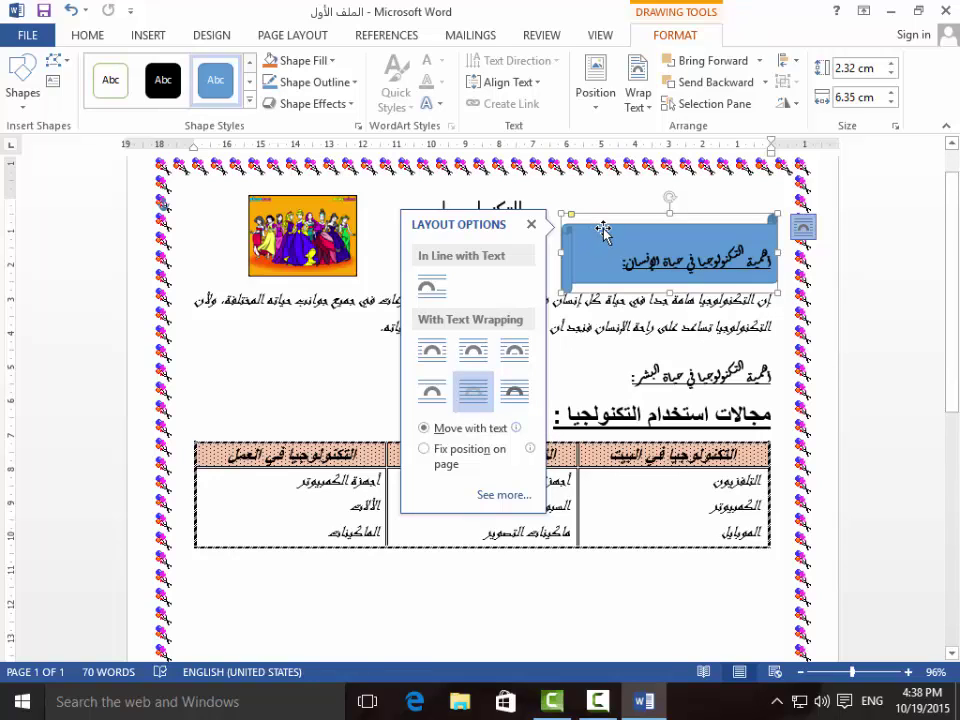
pyautogui.moveTo(602, 229); pyautogui.dragTo(614, 233)
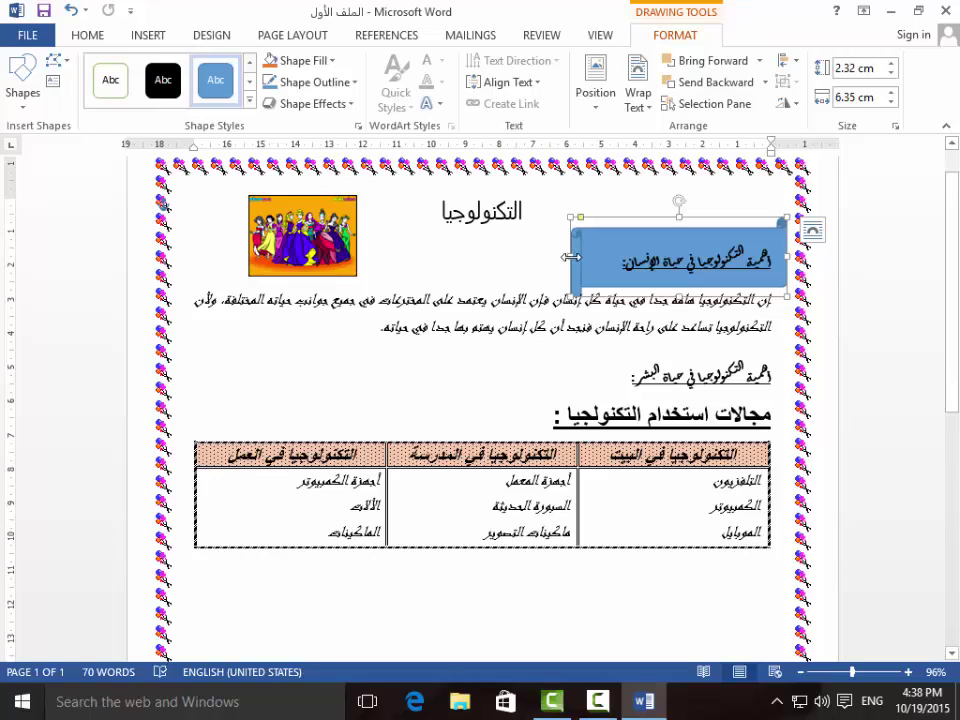
pyautogui.moveTo(575, 258); pyautogui.dragTo(617, 256)
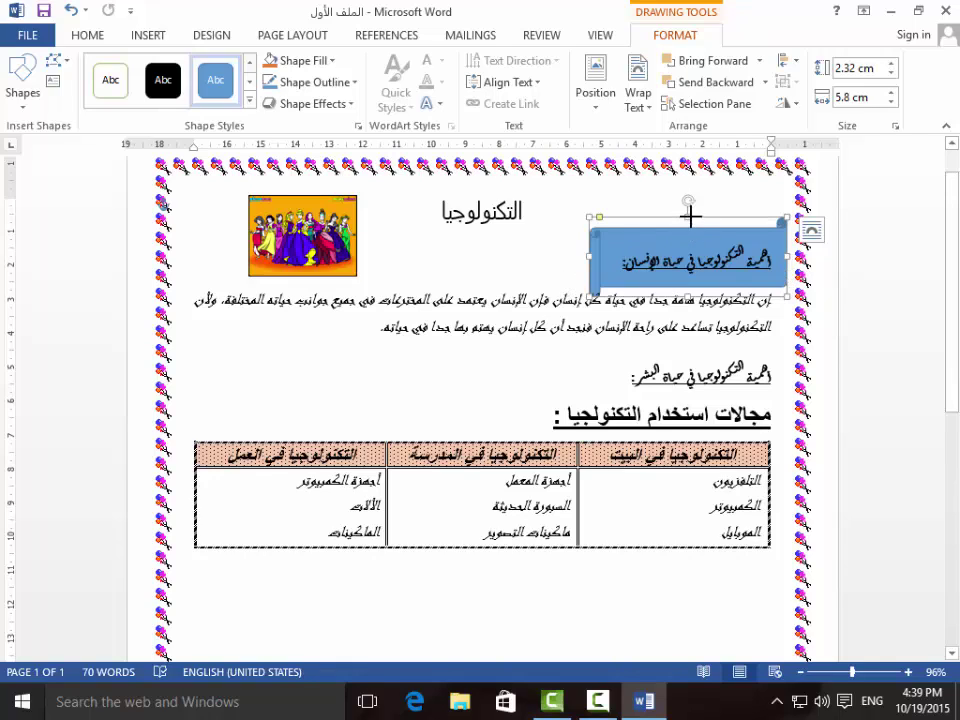
pyautogui.moveTo(688, 217); pyautogui.dragTo(687, 238)
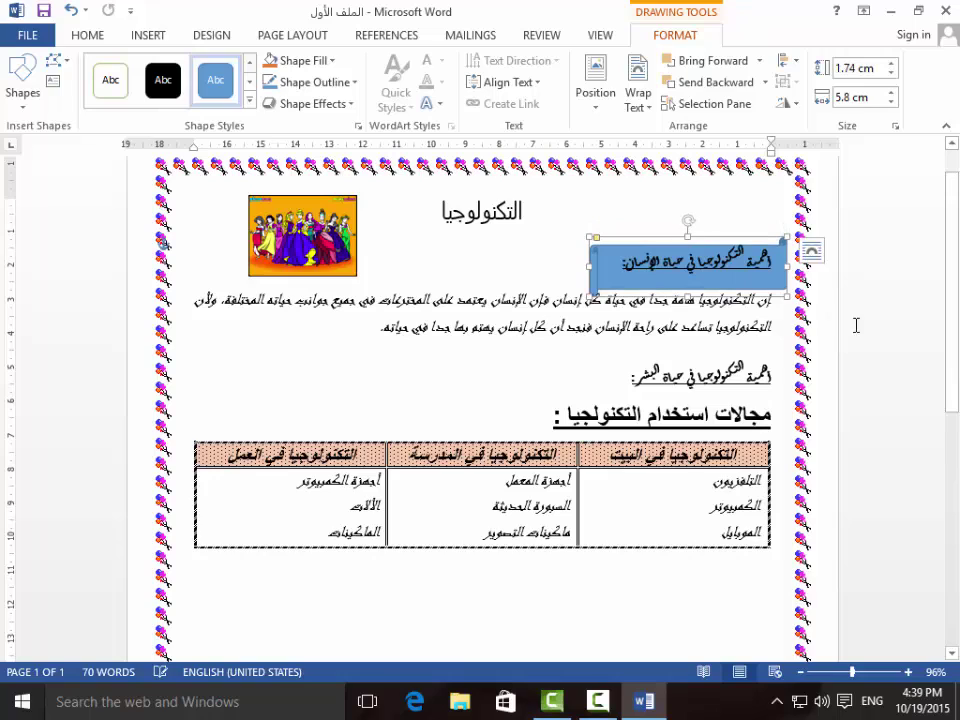
pyautogui.moveTo(775, 283); pyautogui.dragTo(772, 272)
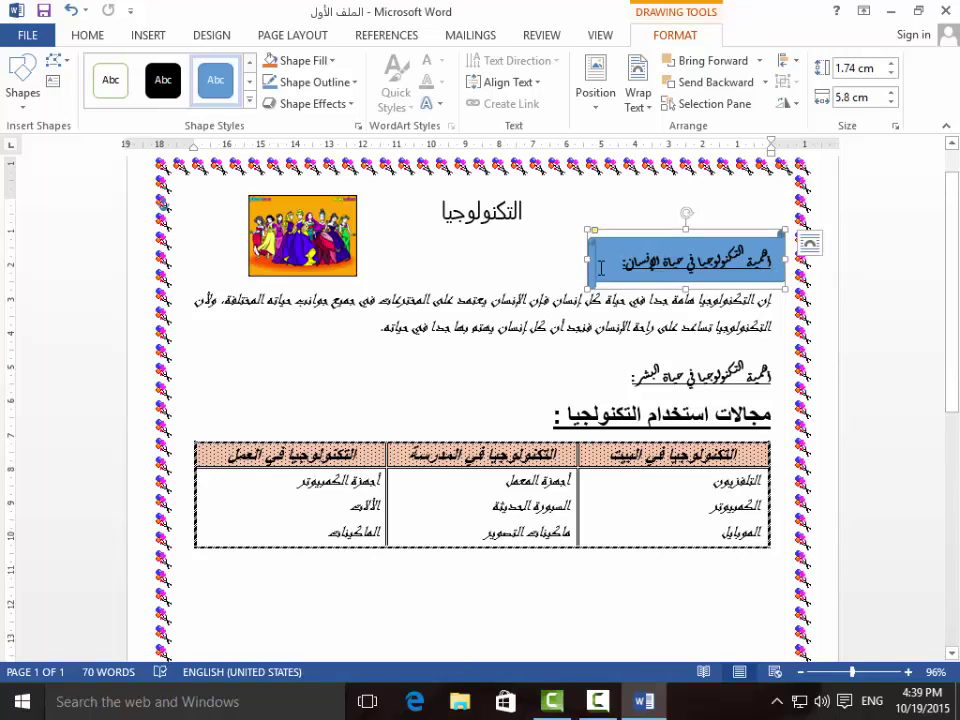
# Narrow the scroll shape from its left edge to 1.74 × 5.55 cm.
pyautogui.moveTo(584, 262); pyautogui.dragTo(600, 261)
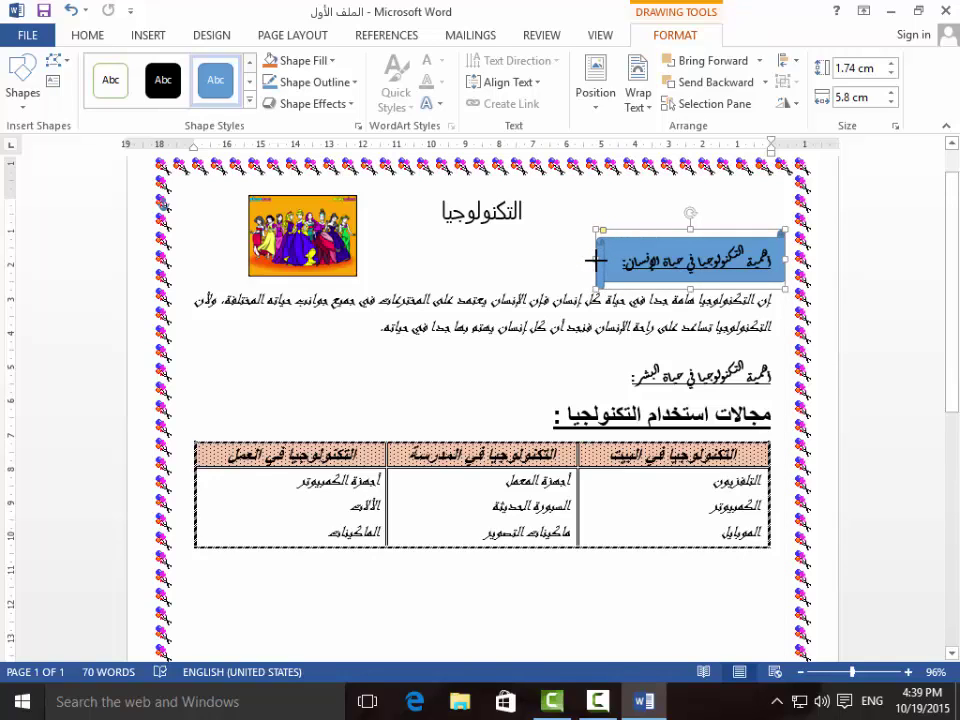
pyautogui.moveTo(600, 261); pyautogui.dragTo(596, 258)
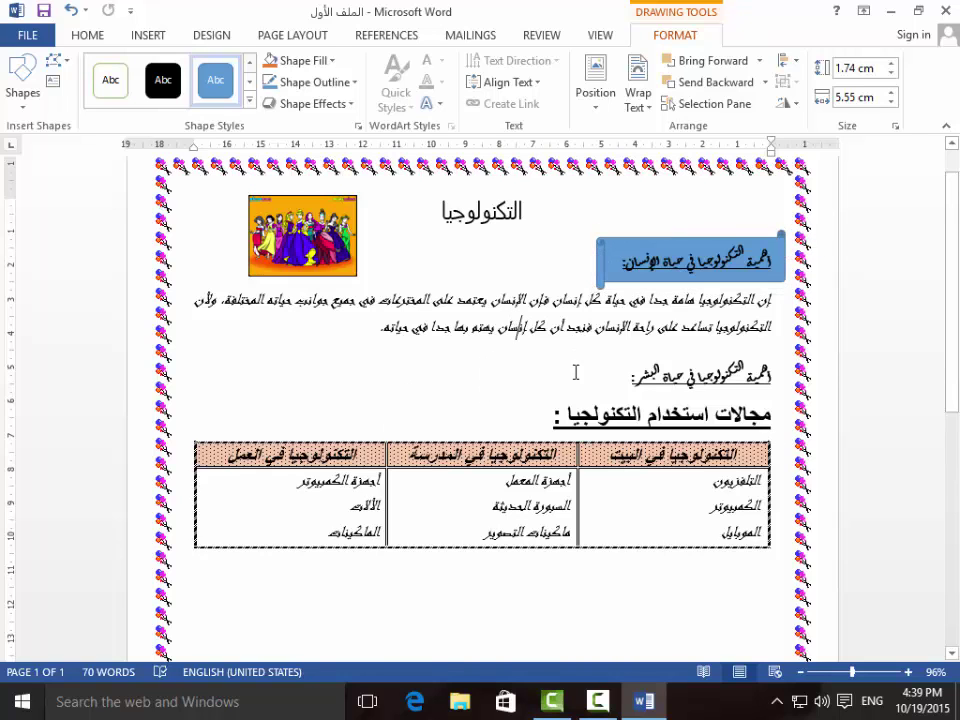
pyautogui.click(430, 284)
pyautogui.scroll(-2, 430, 284)
# Save the document with Ctrl+S and scroll through the page to check it.
pyautogui.scroll(2, 575, 376)
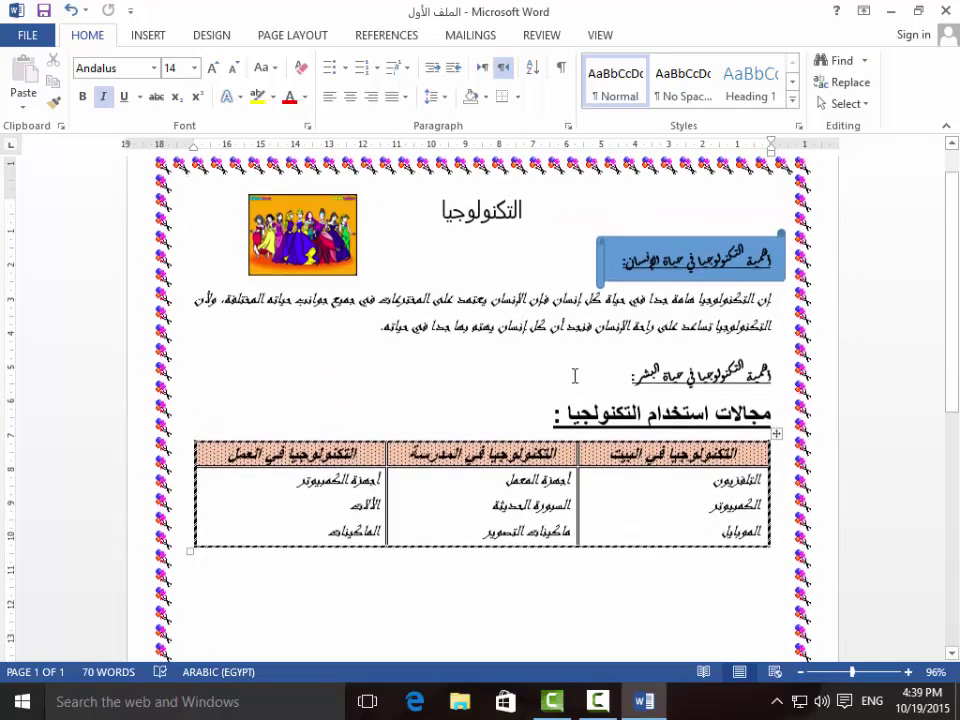
pyautogui.scroll(1, 575, 376)
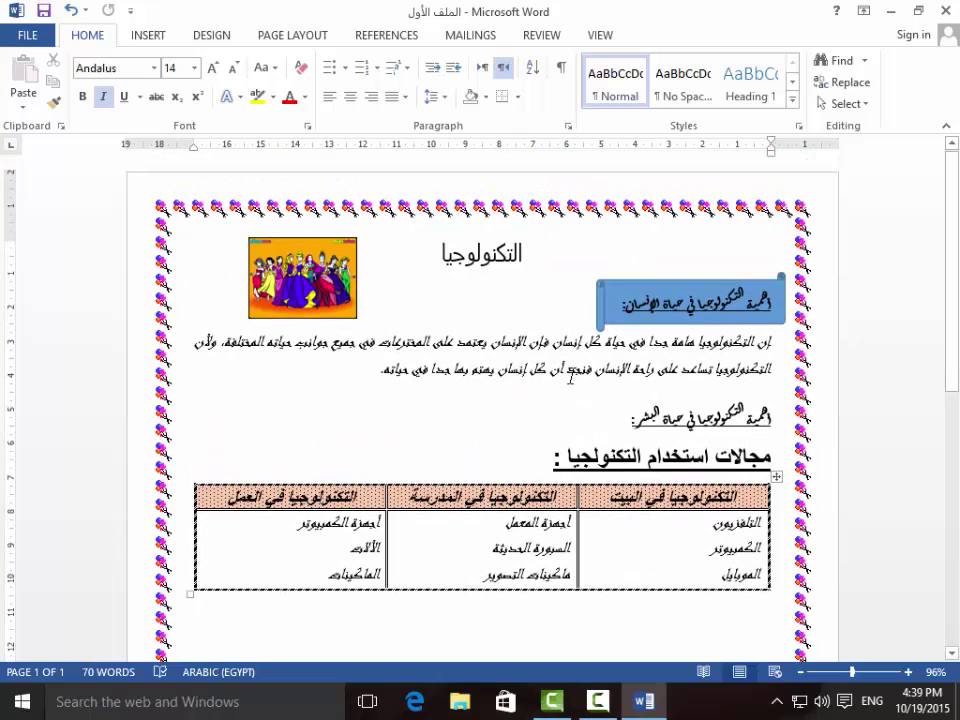
pyautogui.hotkey('ctrl', 's')
pyautogui.scroll(-1, 486, 475)
pyautogui.scroll(-3, 484, 476)
pyautogui.scroll(-1, 484, 476)
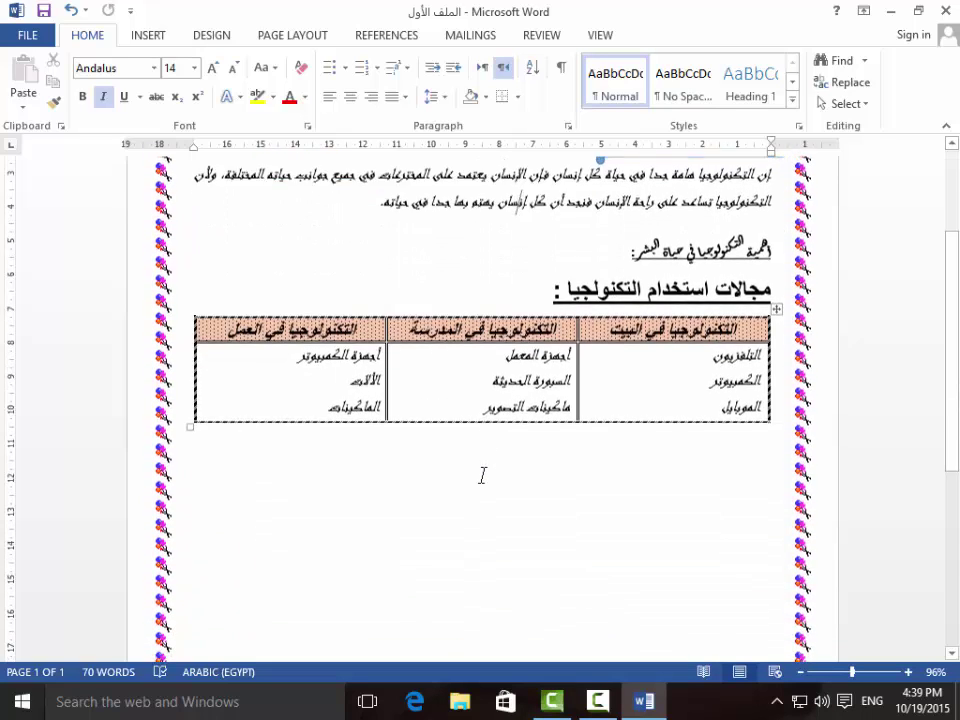
pyautogui.scroll(4, 484, 476)
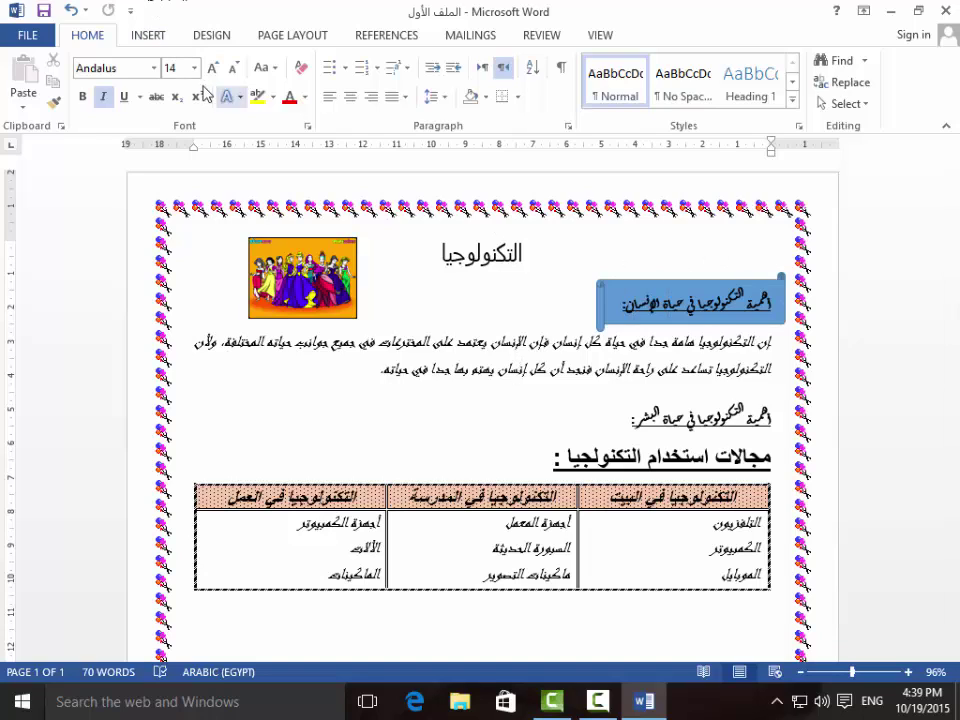
# Draw a 1.35 × 3.56 cm blue rounded rectangle over the التكنولوجيا title, set Behind Text.
pyautogui.click(150, 37)
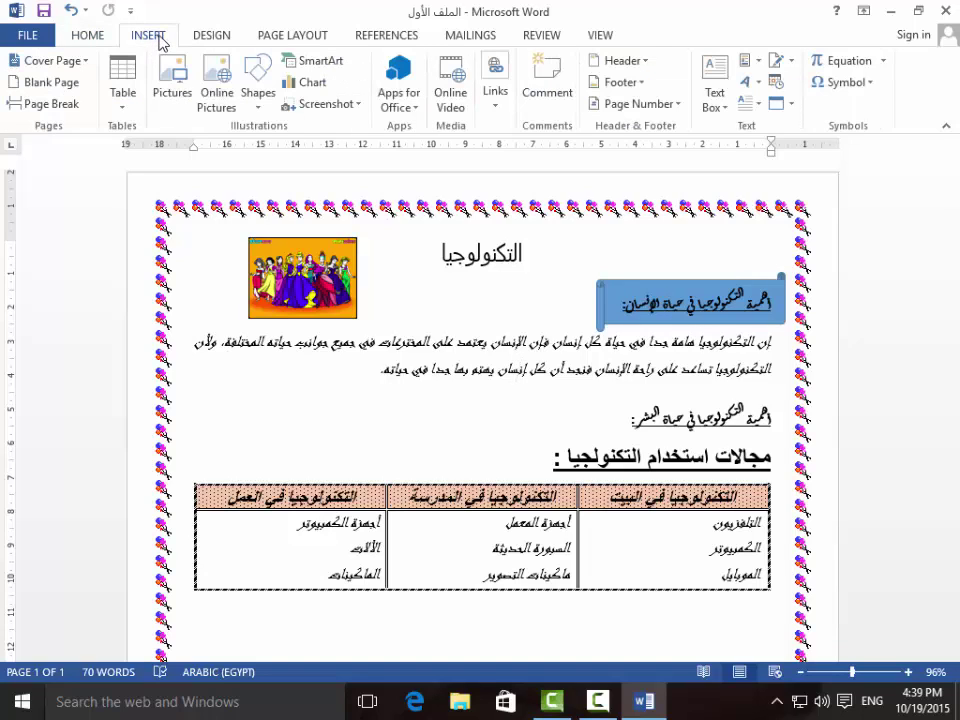
pyautogui.click(258, 80)
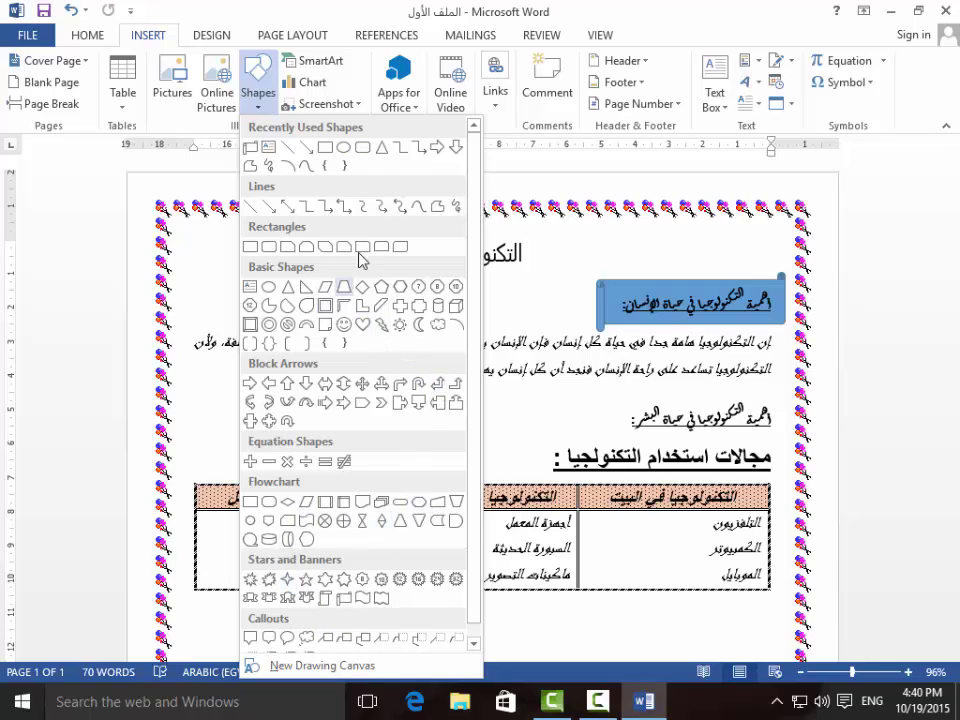
pyautogui.click(362, 148)
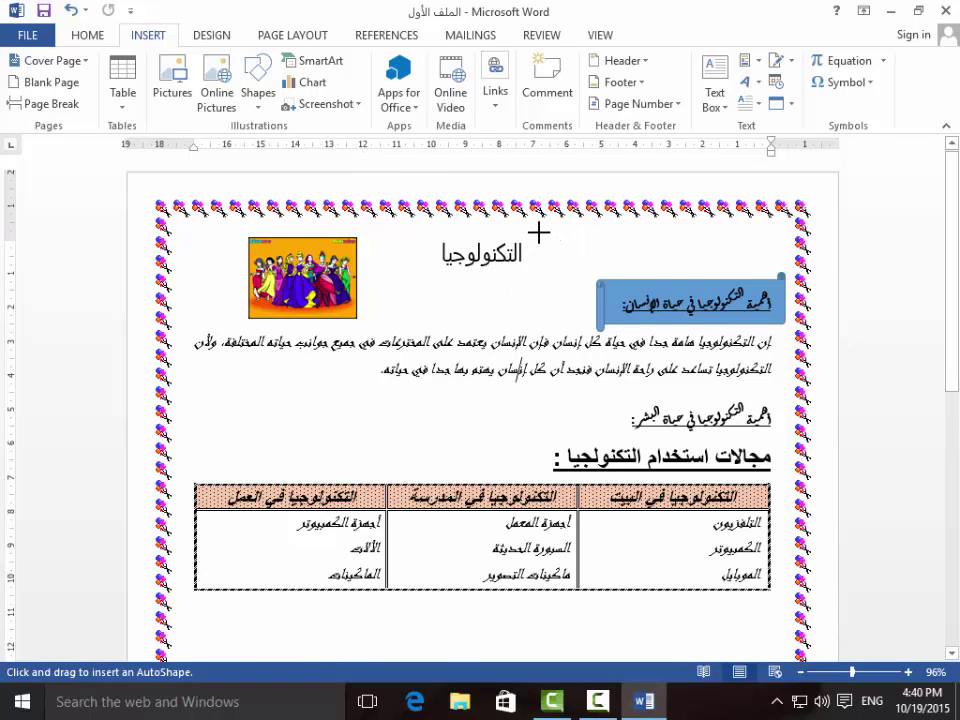
pyautogui.moveTo(539, 234); pyautogui.dragTo(418, 279)
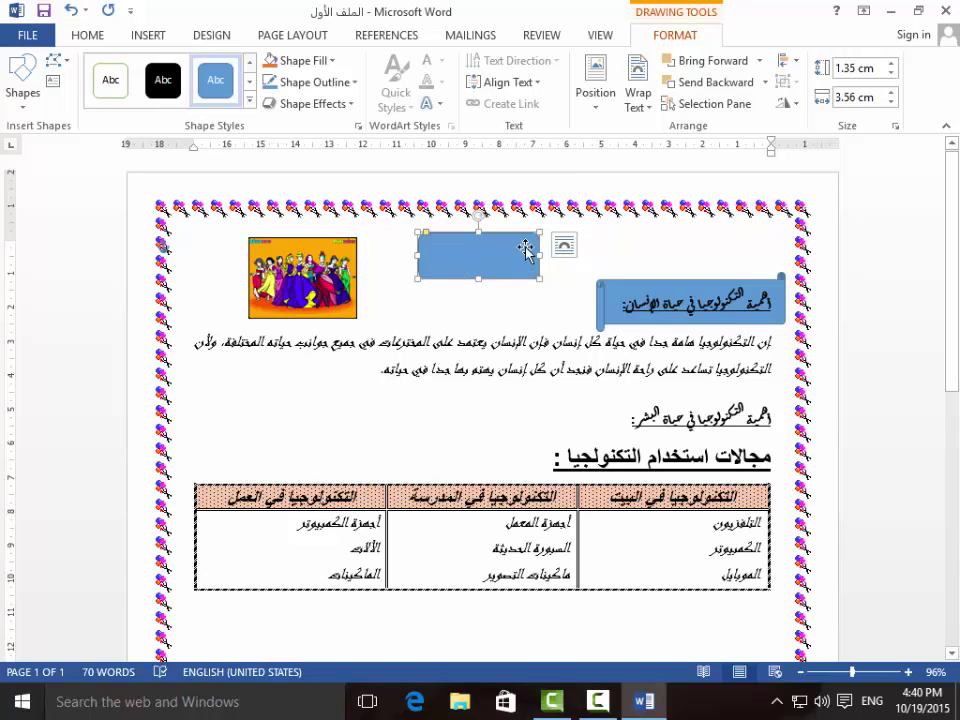
pyautogui.click(563, 249)
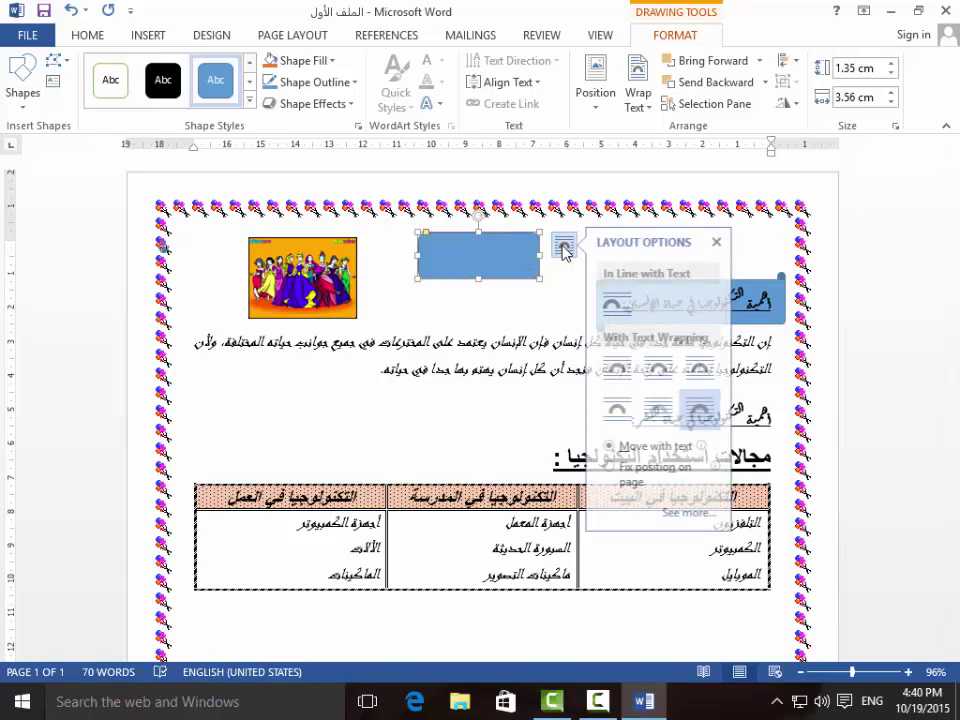
pyautogui.click(659, 412)
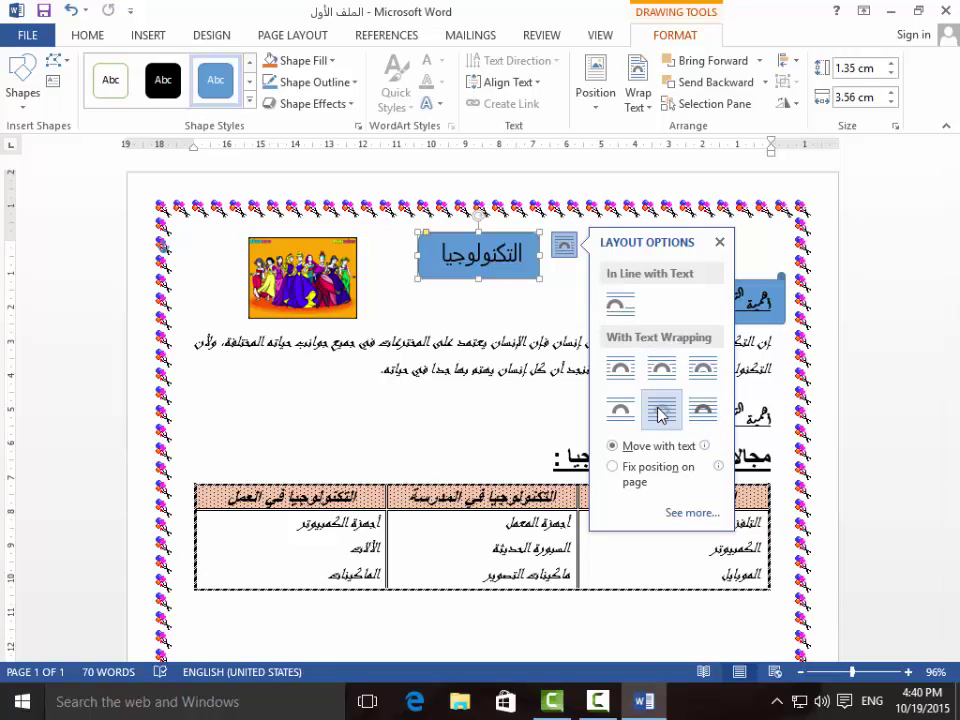
pyautogui.click(468, 388)
pyautogui.click(468, 388)
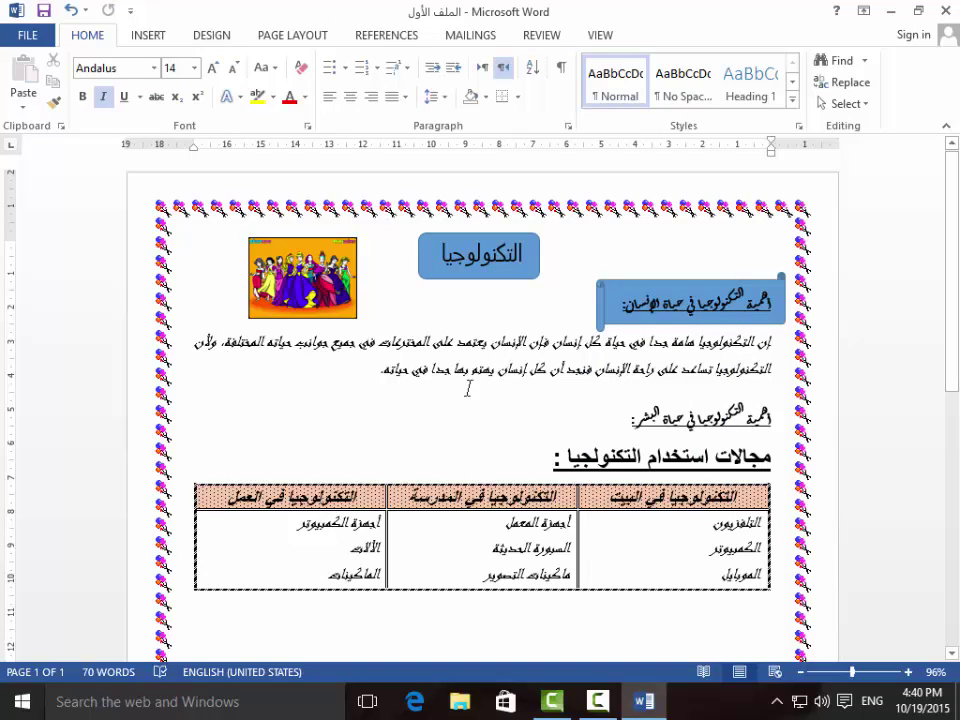
# Scroll through the finished page to review the title, picture, subheading and table.
pyautogui.scroll(-2, 468, 388)
pyautogui.scroll(2, 470, 390)
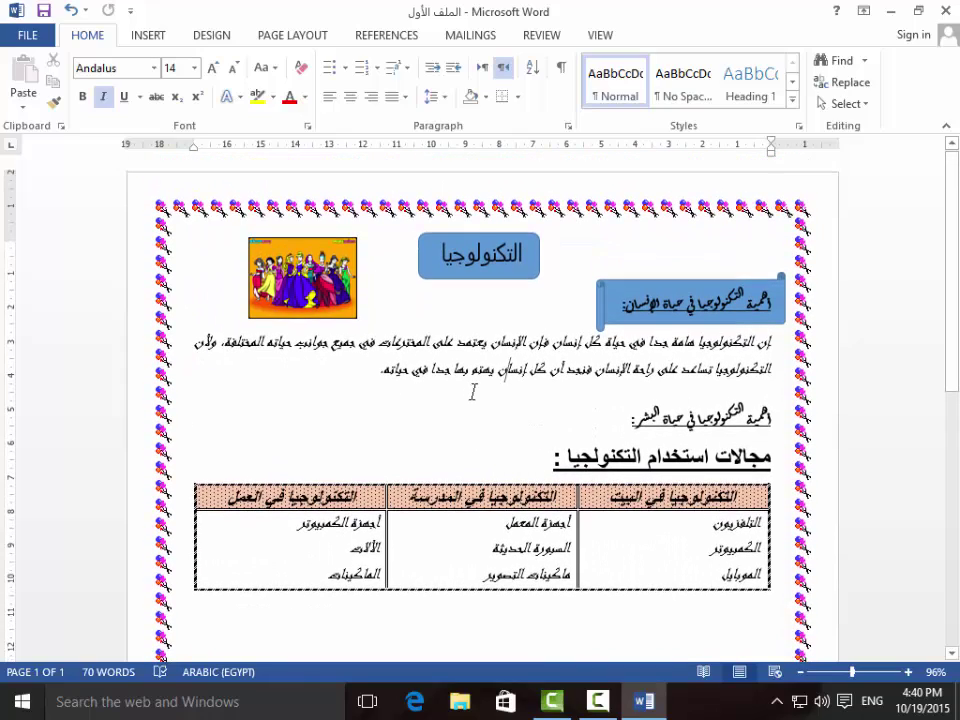
pyautogui.scroll(-2, 475, 391)
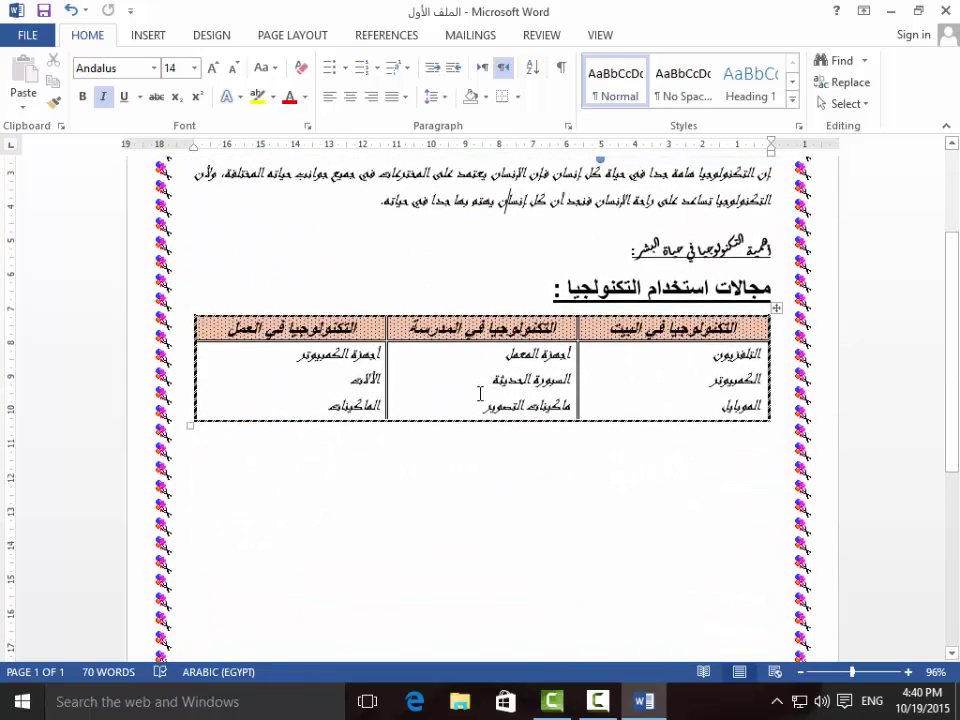
pyautogui.scroll(-3, 480, 393)
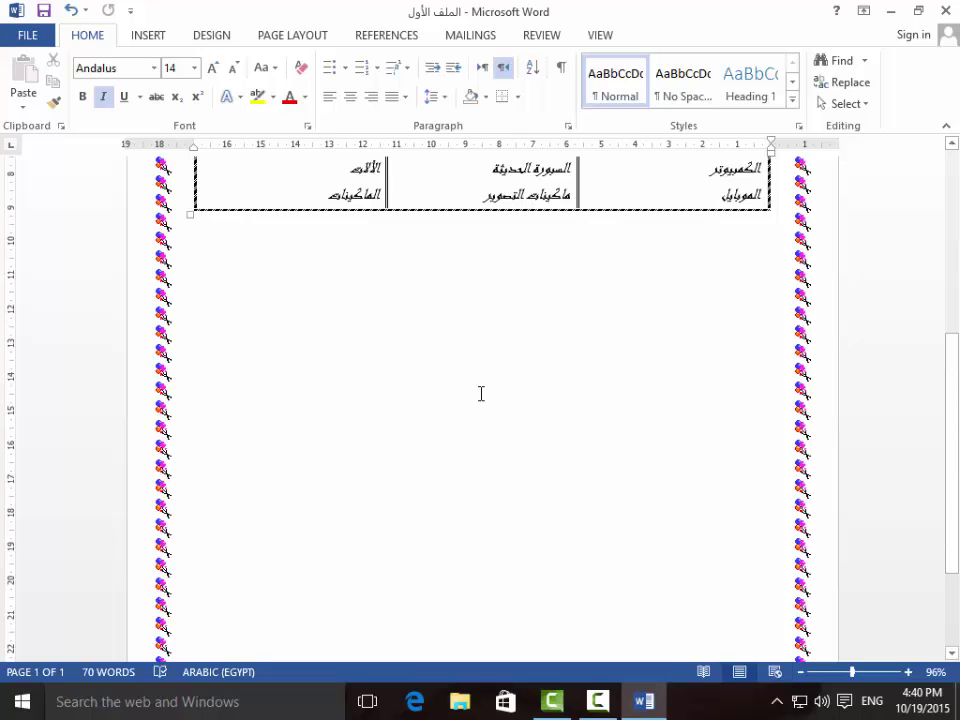
pyautogui.scroll(3, 480, 393)
pyautogui.scroll(2, 480, 393)
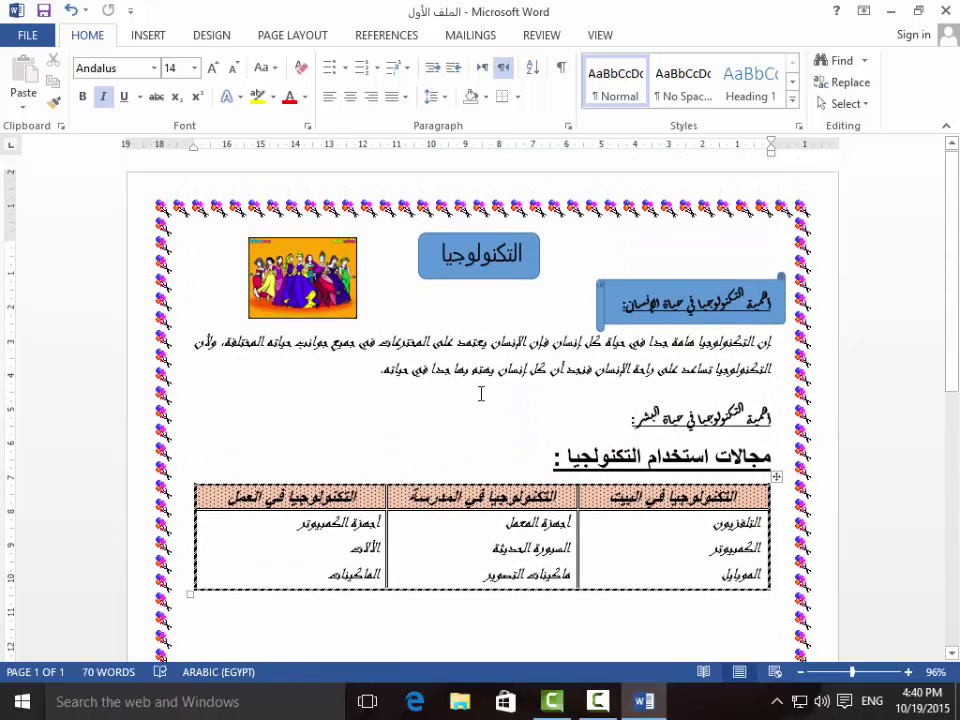
# Switch to the INSERT ribbon and scroll over the page again.
pyautogui.click(145, 37)
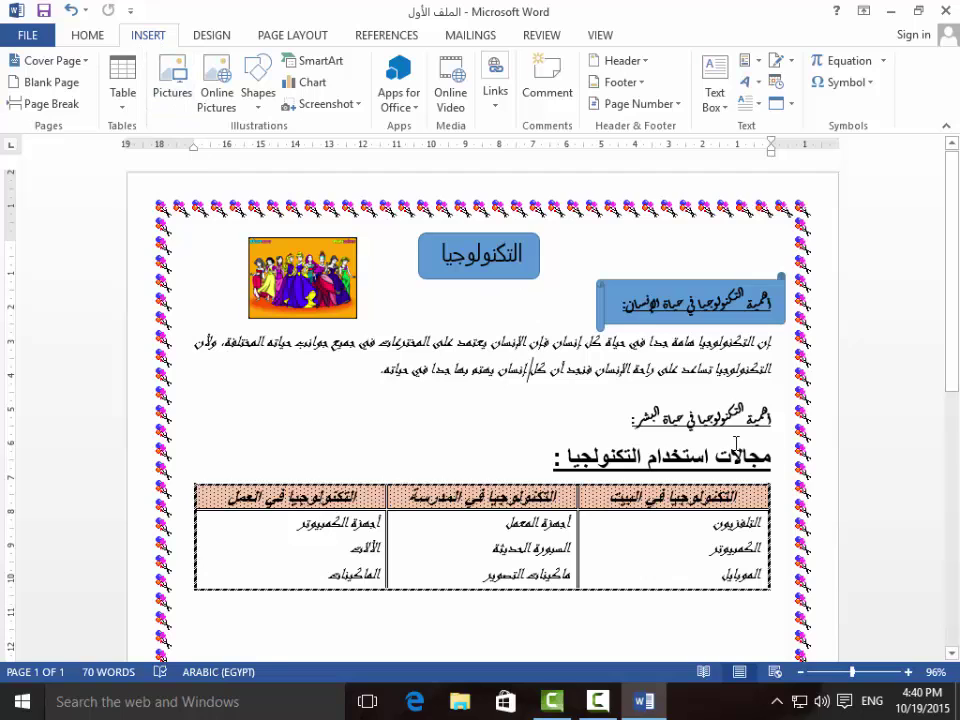
pyautogui.scroll(-3, 793, 476)
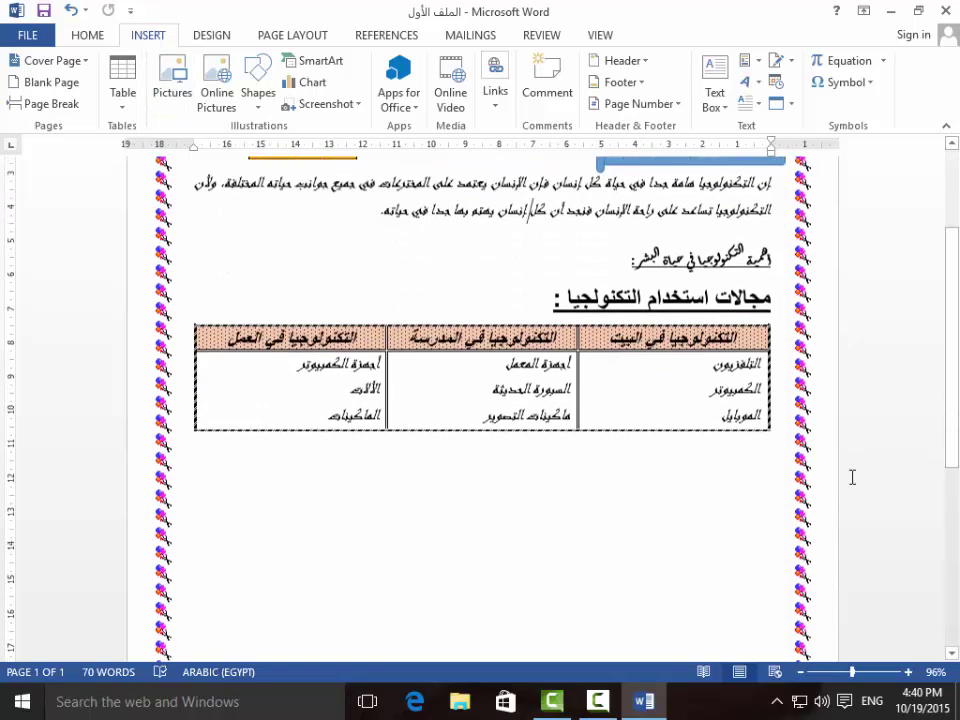
pyautogui.scroll(3, 793, 476)
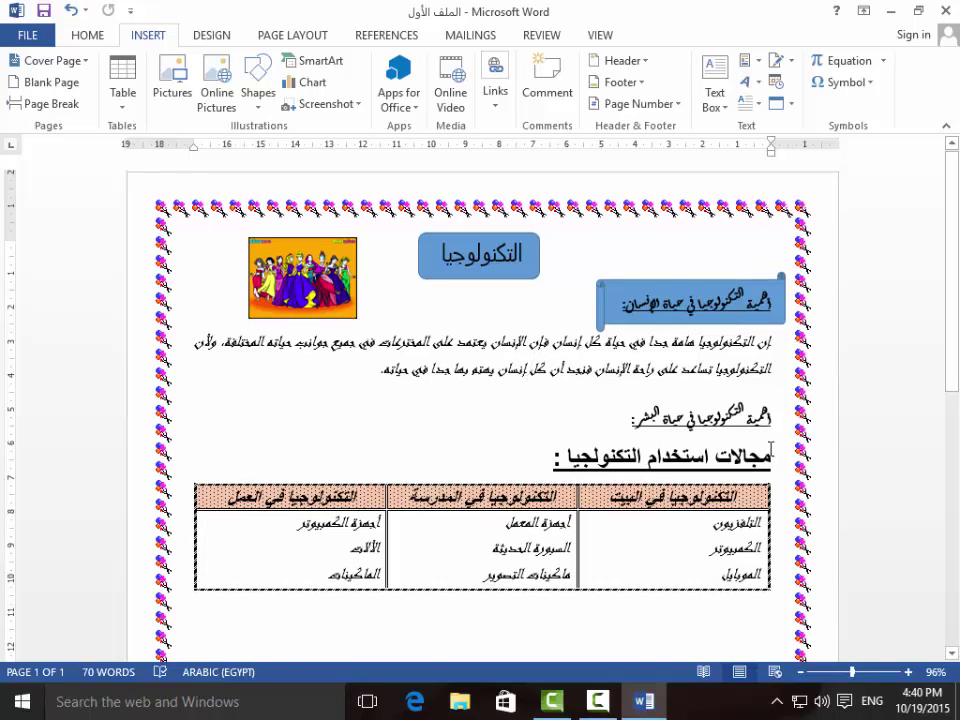
pyautogui.scroll(-1, 770, 448)
pyautogui.scroll(-2, 770, 448)
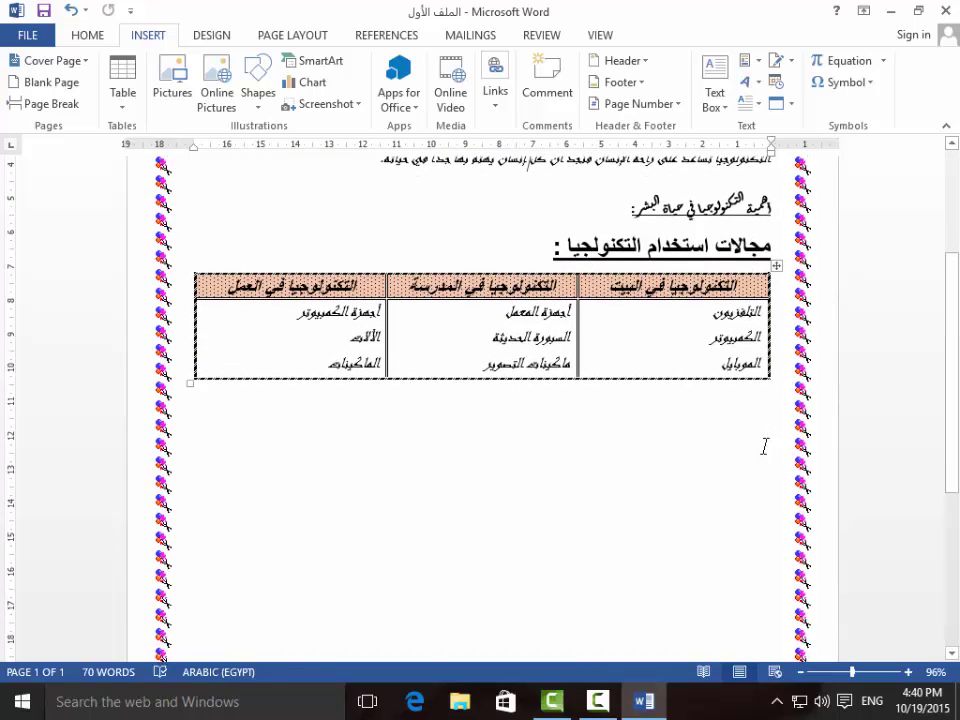
pyautogui.scroll(2, 764, 446)
pyautogui.scroll(1, 764, 446)
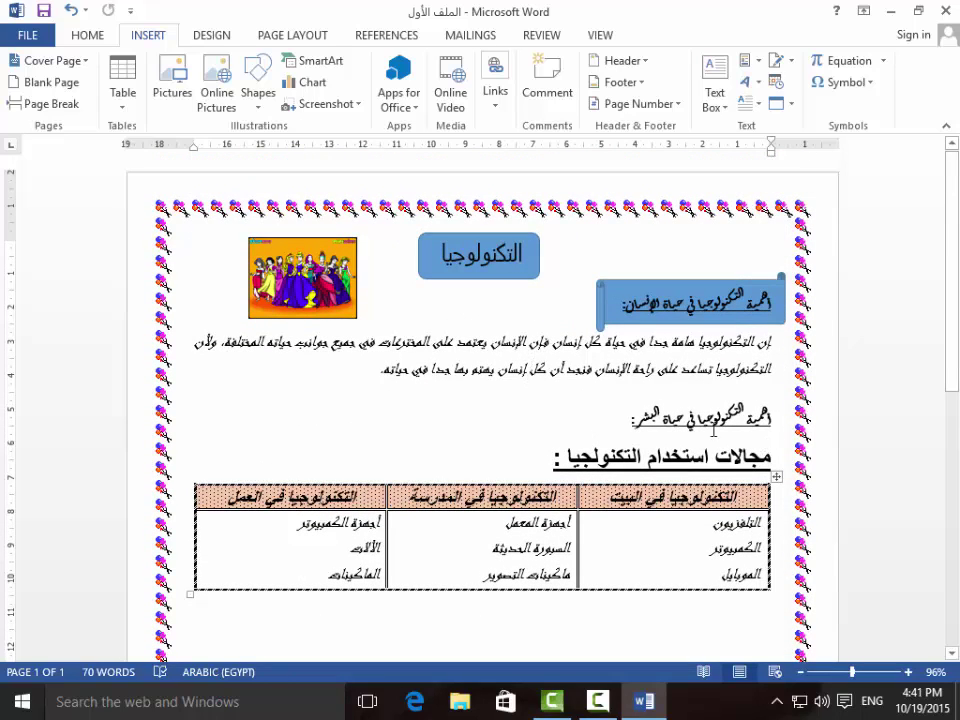
# Close the Word document window.
pyautogui.click(944, 11)
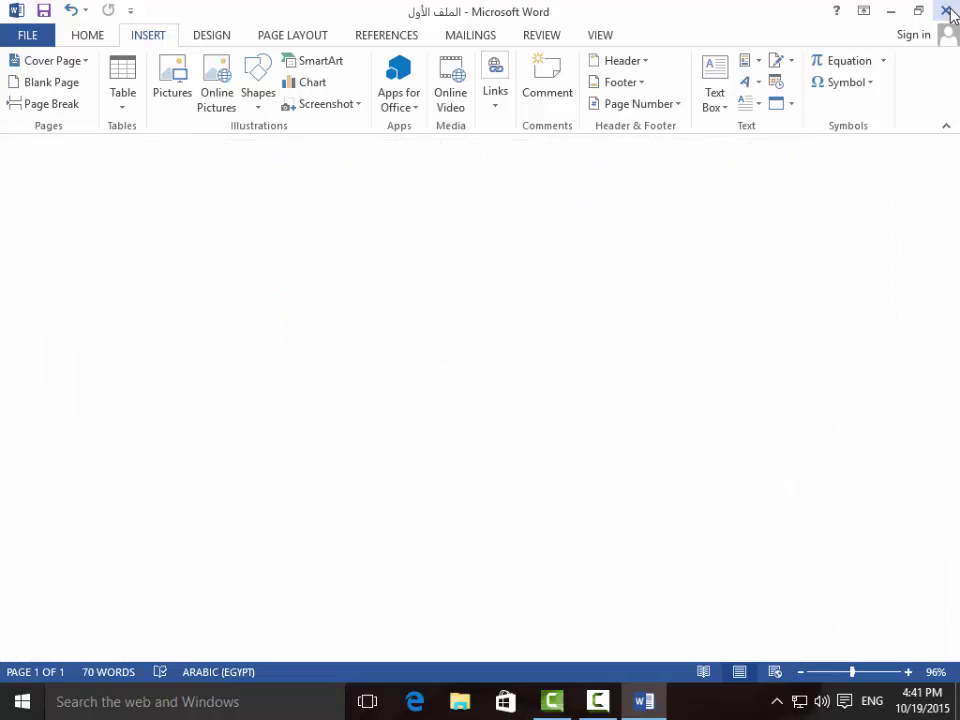